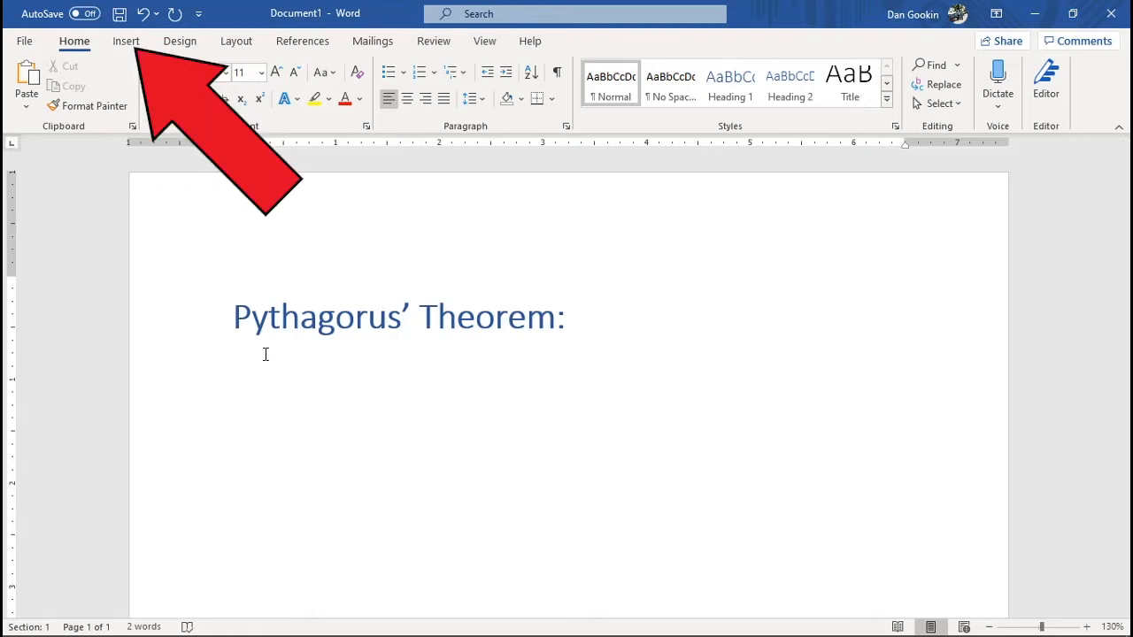
- Insert the built-in Pythagorean Theorem equation on the line below the "Pythagorus' Theorem:" heading
{"action": "left_click", "coordinate": [112, 43]}
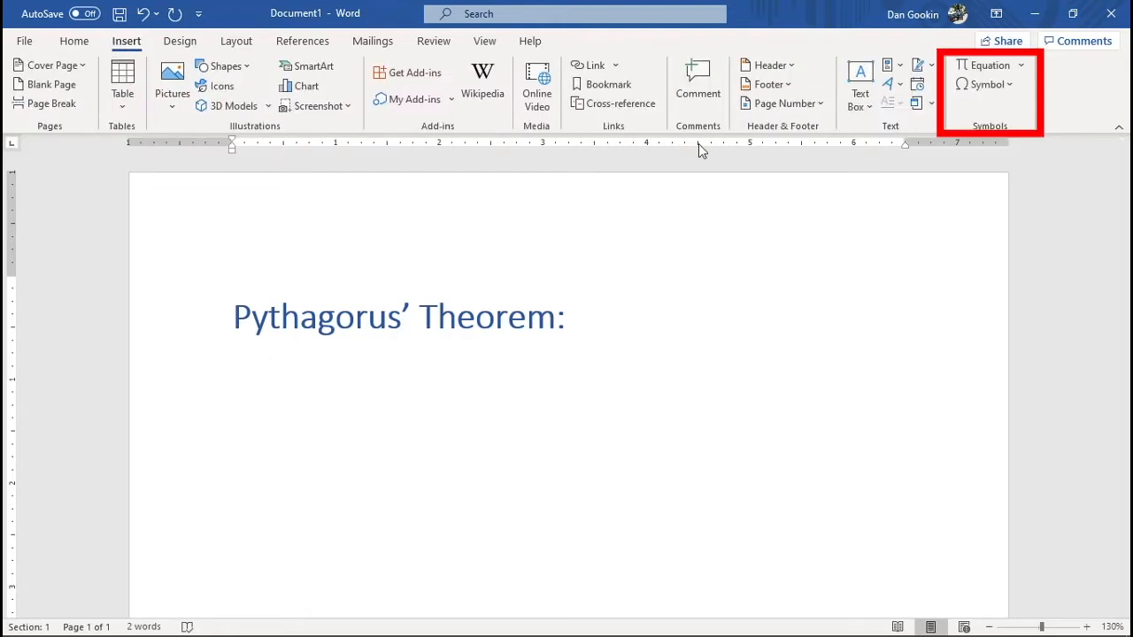
{"action": "left_click", "coordinate": [1021, 65]}
{"action": "scroll", "coordinate": [1015, 263], "scroll_direction": "down", "scroll_amount": 3}
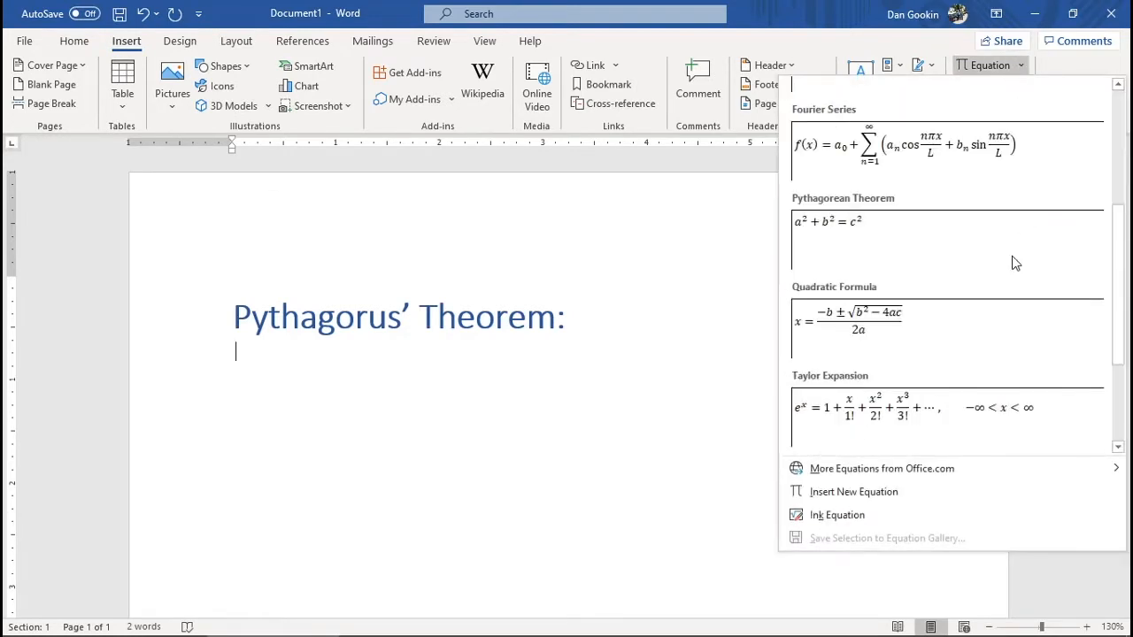
{"action": "left_click", "coordinate": [902, 253]}
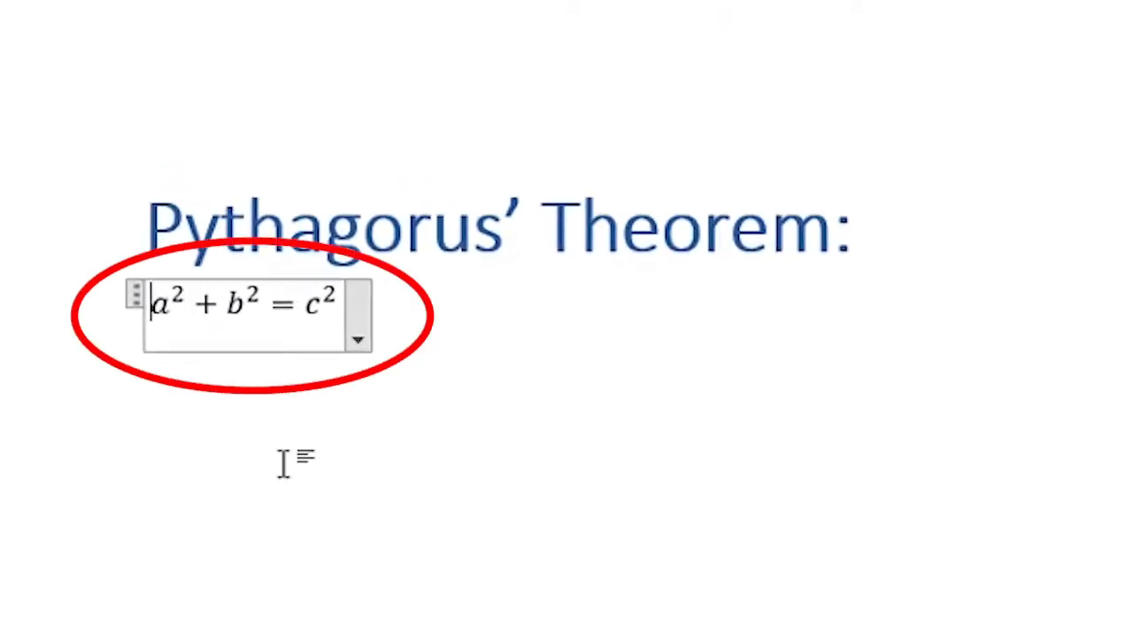
{"action": "left_click", "coordinate": [442, 342]}
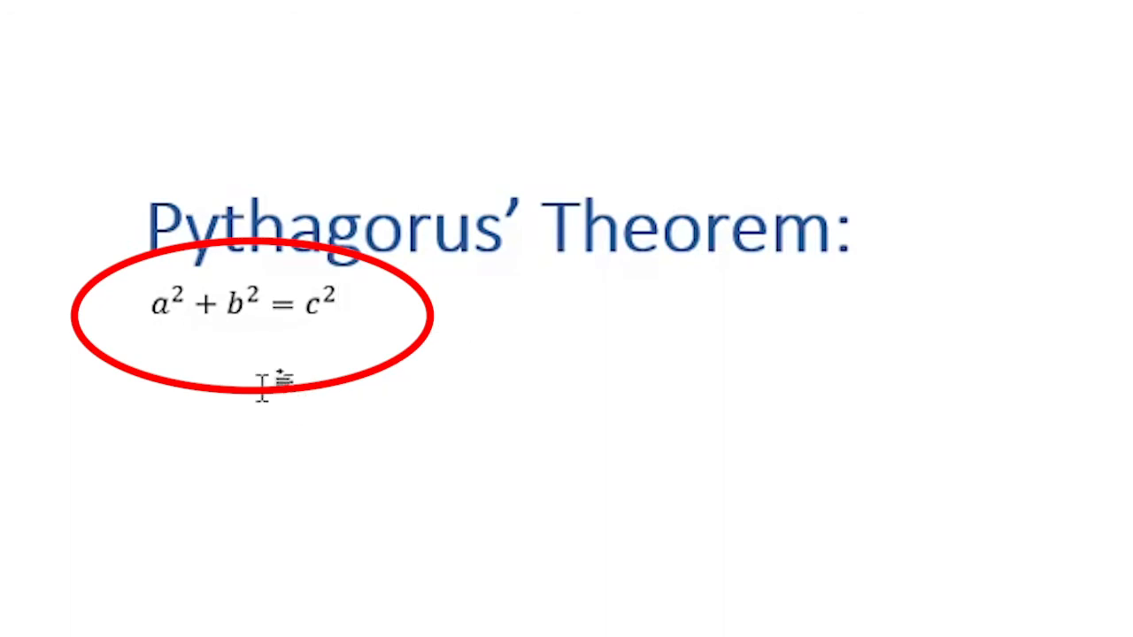
- Move the Pythagorean equation up to the end of the "Pythagorus' Theorem:" heading line
{"action": "left_click", "coordinate": [252, 326]}
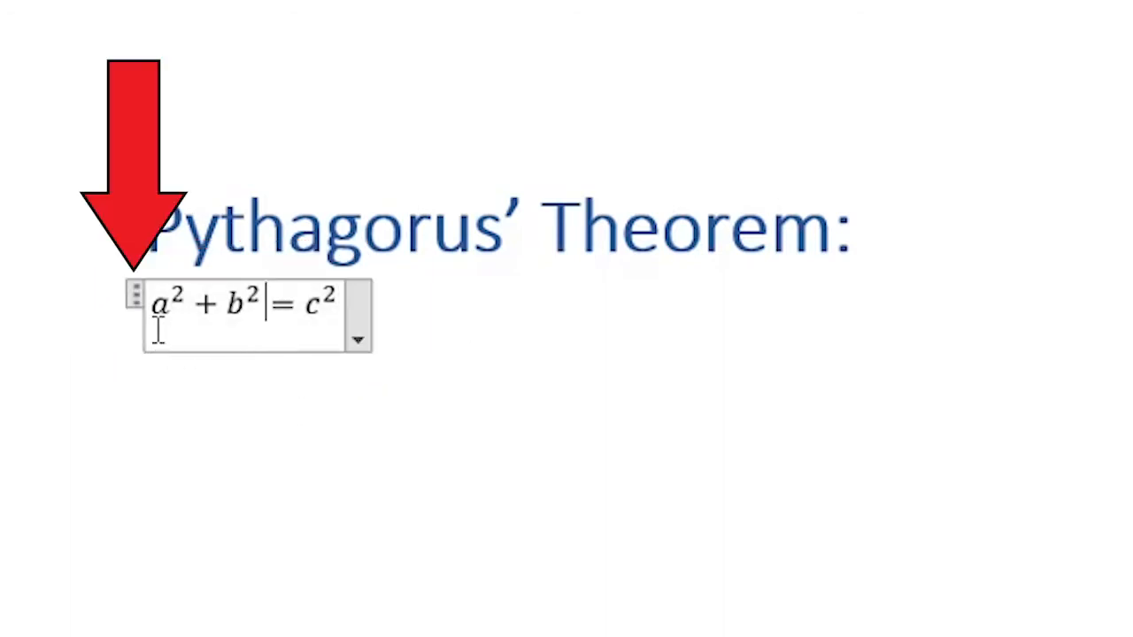
{"action": "left_click", "coordinate": [138, 299]}
{"action": "left_click_drag", "start_coordinate": [137, 299], "coordinate": [889, 248]}
{"action": "left_click_drag", "start_coordinate": [765, 258], "coordinate": [768, 262]}
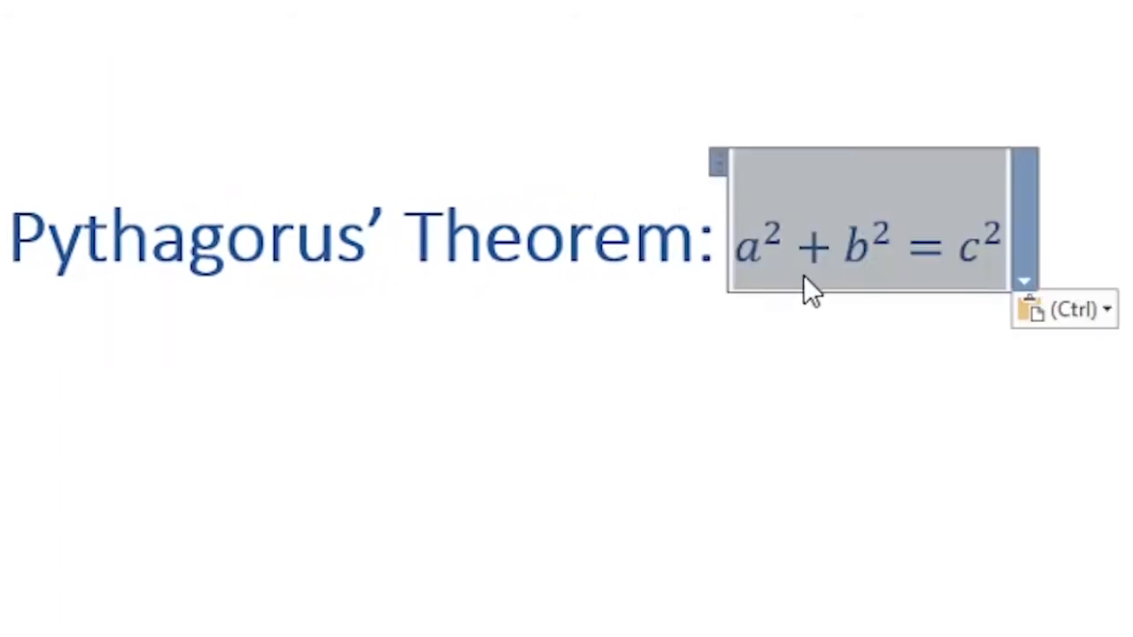
- Convert the equation beside the heading to Linear format
{"action": "left_click", "coordinate": [1023, 283]}
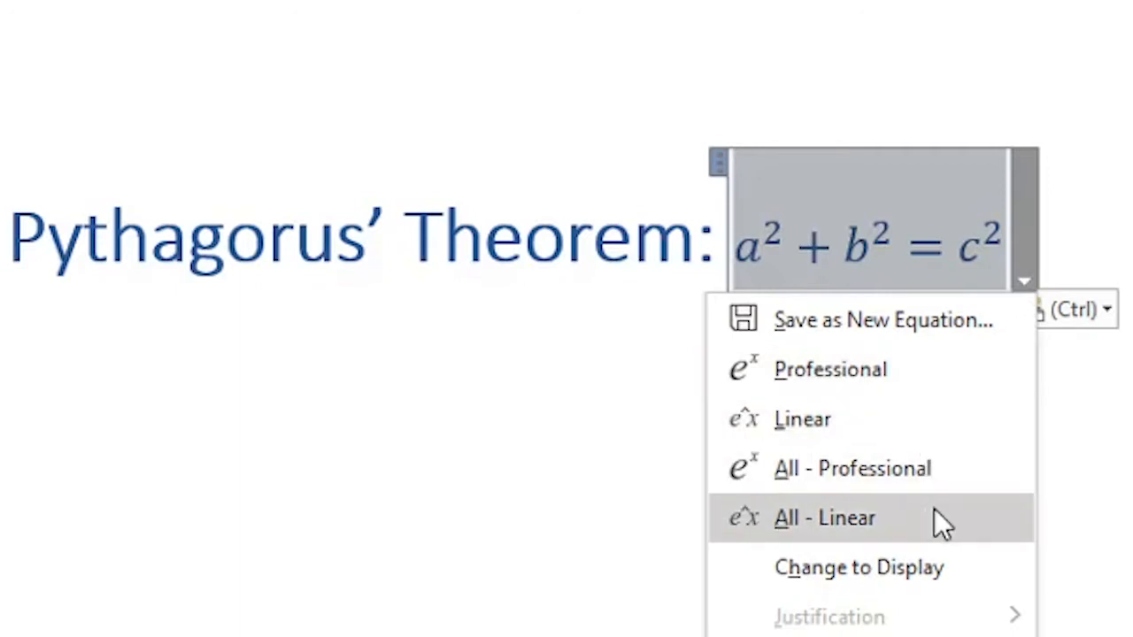
{"action": "left_click", "coordinate": [945, 440]}
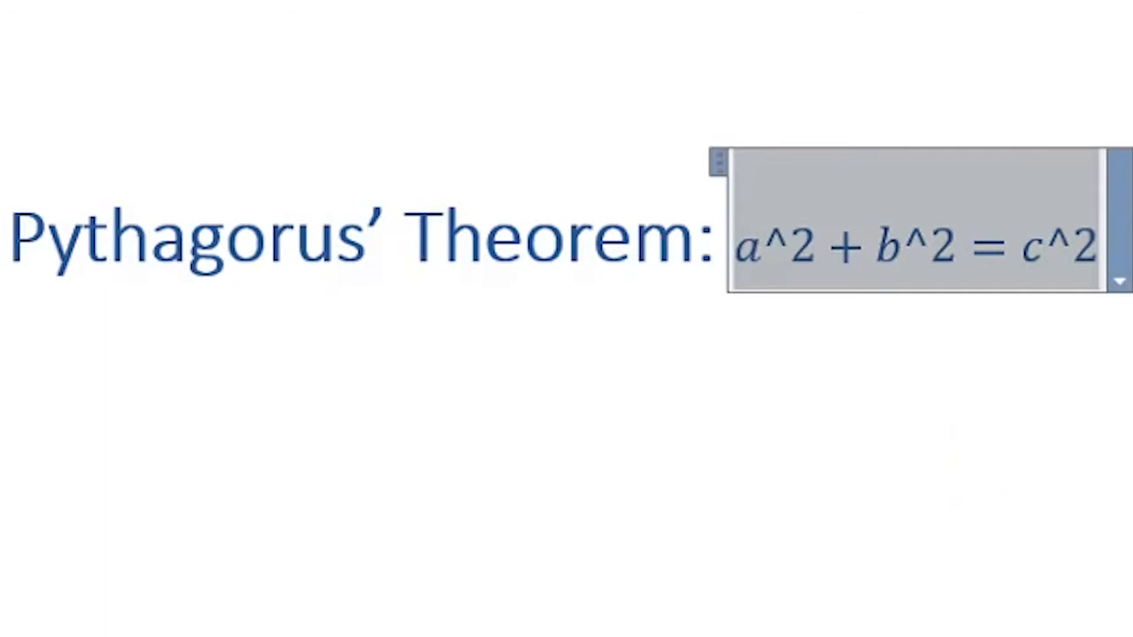
{"action": "left_click", "coordinate": [1127, 447]}
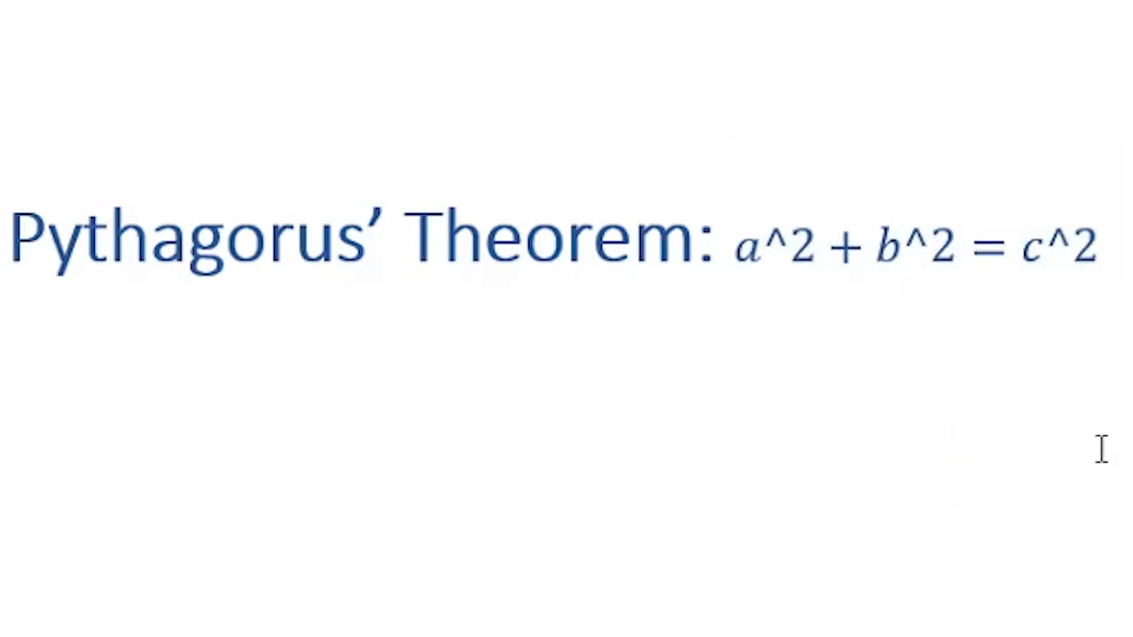
- Convert the equation beside the heading back to Professional format and deselect it
{"action": "left_click", "coordinate": [1013, 277]}
{"action": "left_click", "coordinate": [1119, 285]}
{"action": "left_click", "coordinate": [1032, 366]}
{"action": "left_click", "coordinate": [1126, 308]}
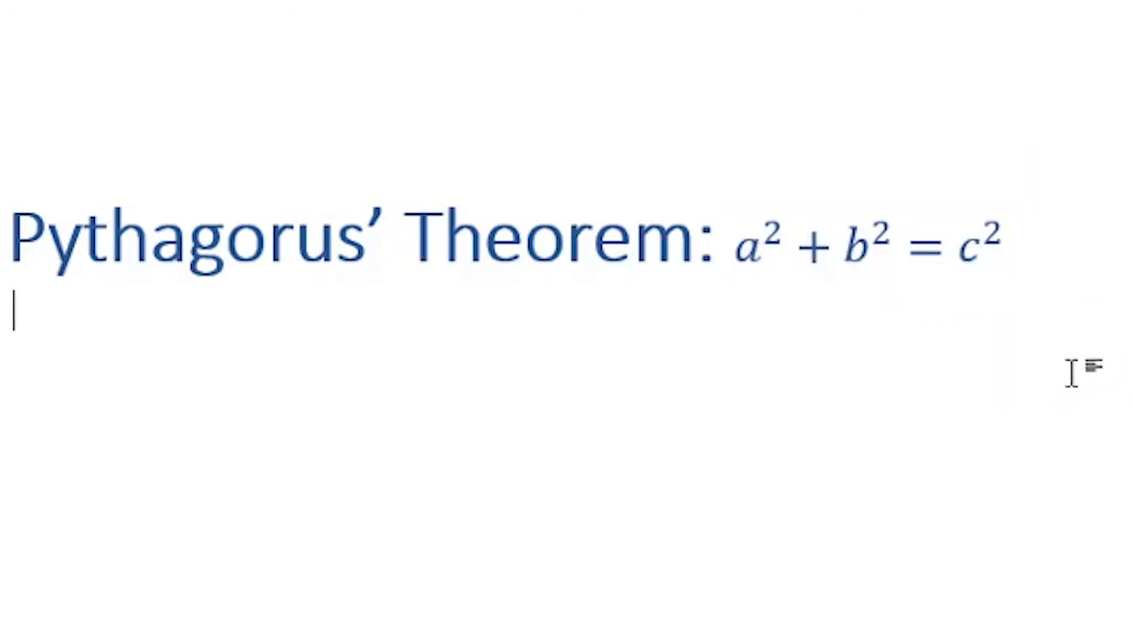
- Select the whole Pythagorean equation and look over its format and conversion options without changing any
{"action": "left_click", "coordinate": [945, 269]}
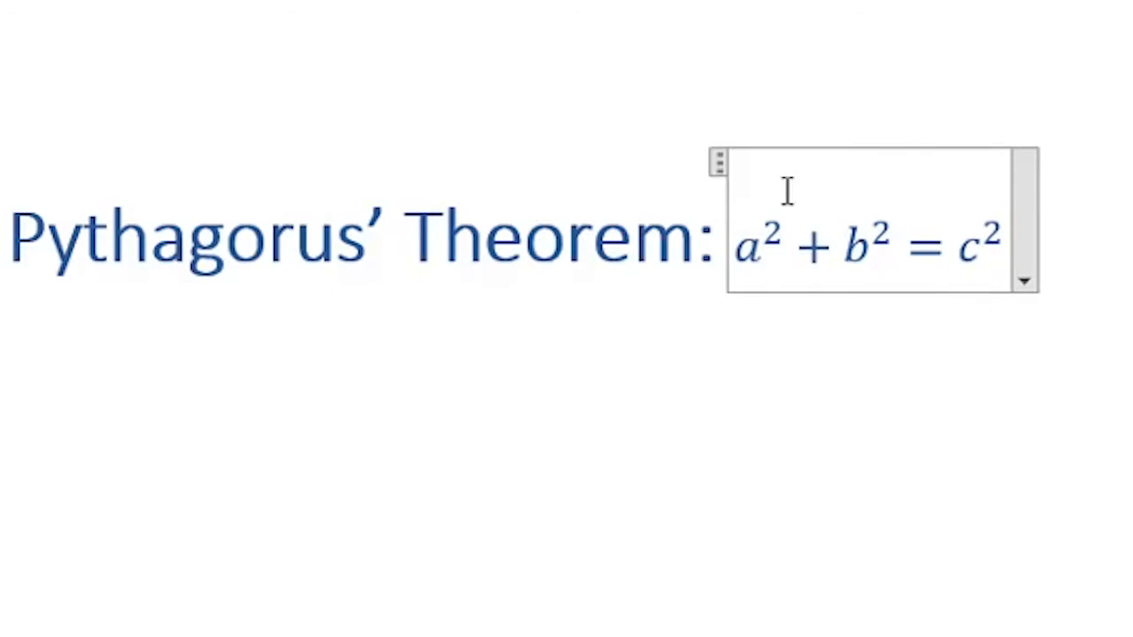
{"action": "left_click", "coordinate": [719, 162]}
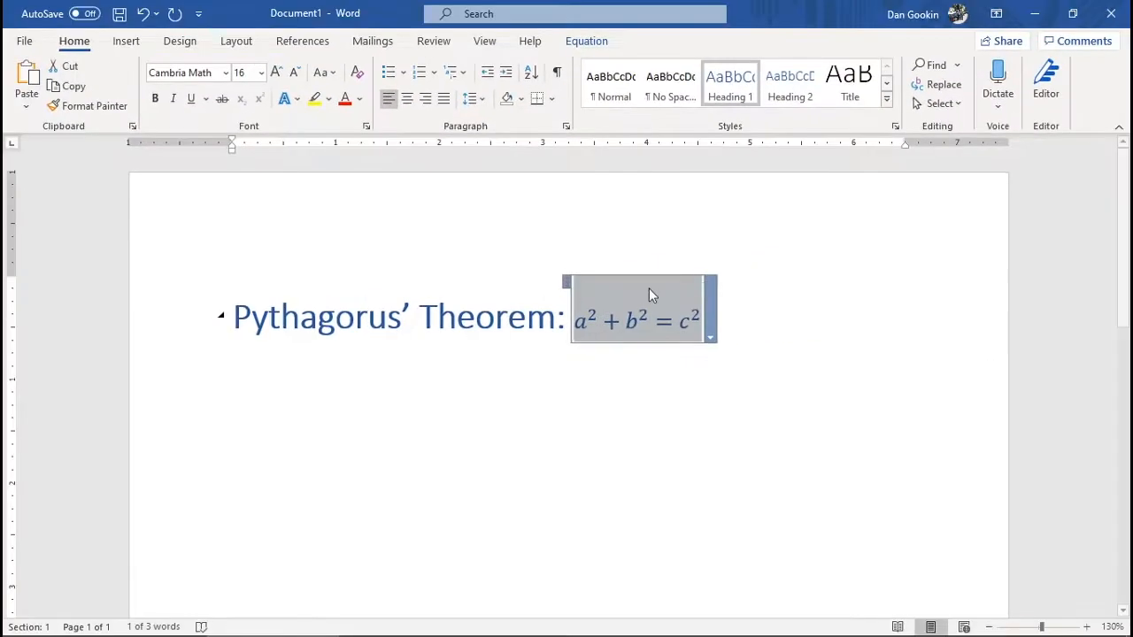
{"action": "left_click", "coordinate": [710, 302]}
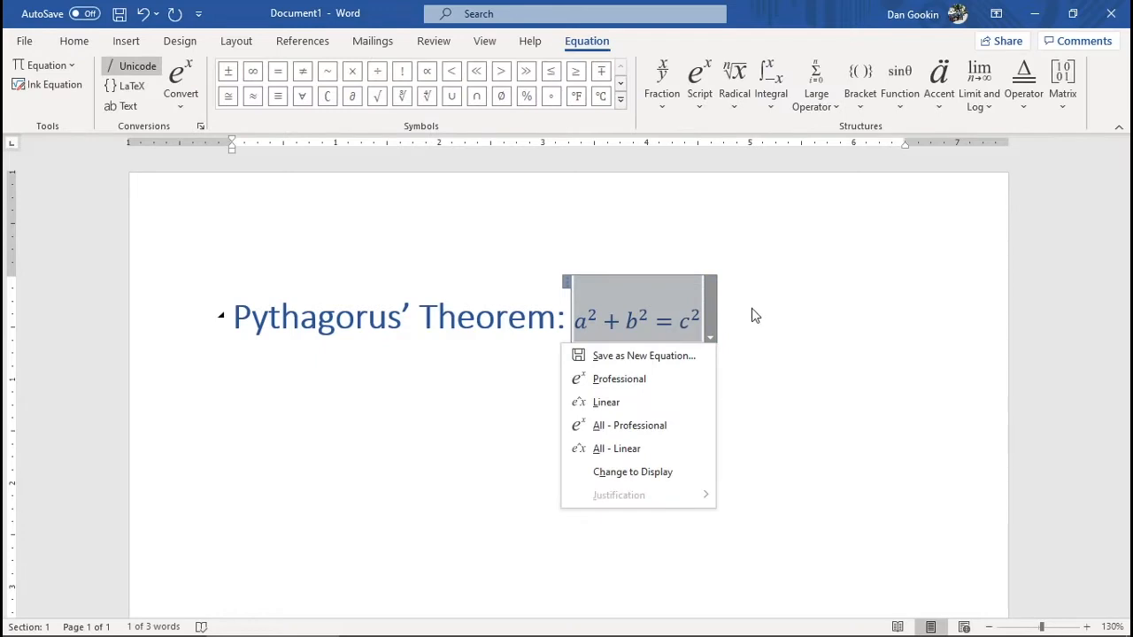
{"action": "key", "text": "Escape"}
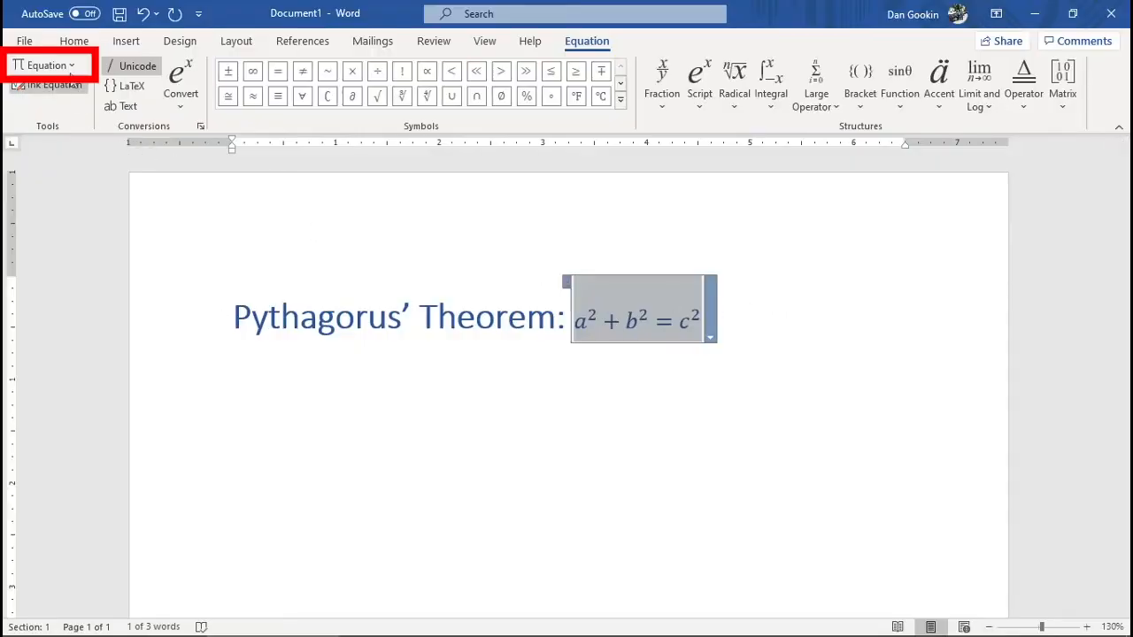
- Look through the built-in equations and the additional equations offered from Office.com
{"action": "left_click", "coordinate": [46, 65]}
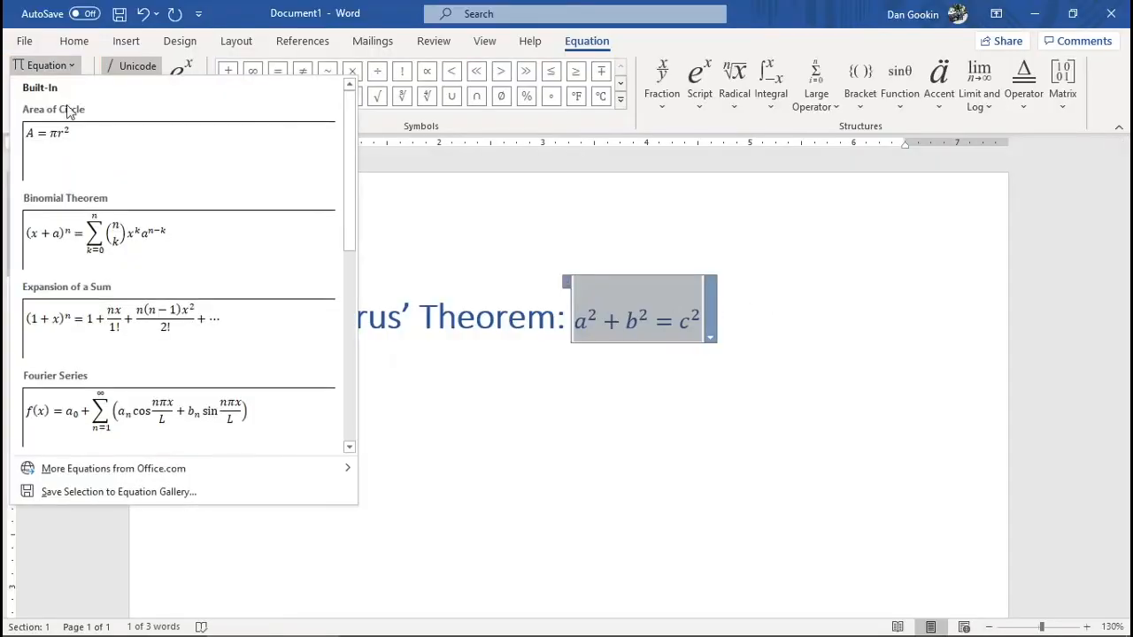
{"action": "mouse_move", "coordinate": [174, 469]}
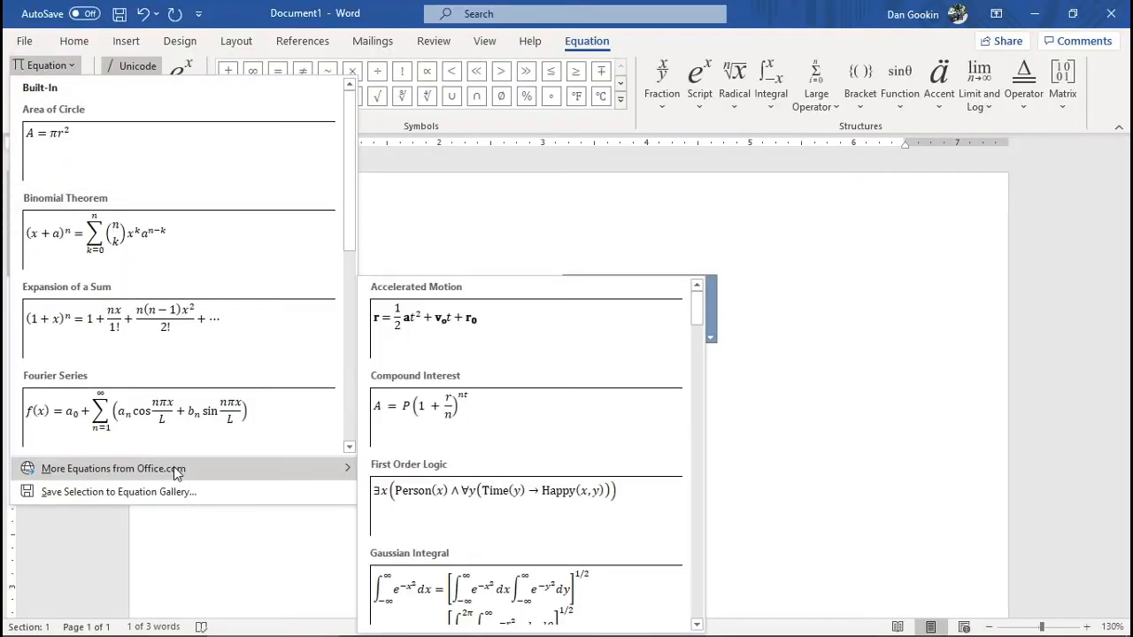
{"action": "scroll", "coordinate": [535, 502], "scroll_direction": "down", "scroll_amount": 3}
{"action": "scroll", "coordinate": [536, 502], "scroll_direction": "down", "scroll_amount": 3}
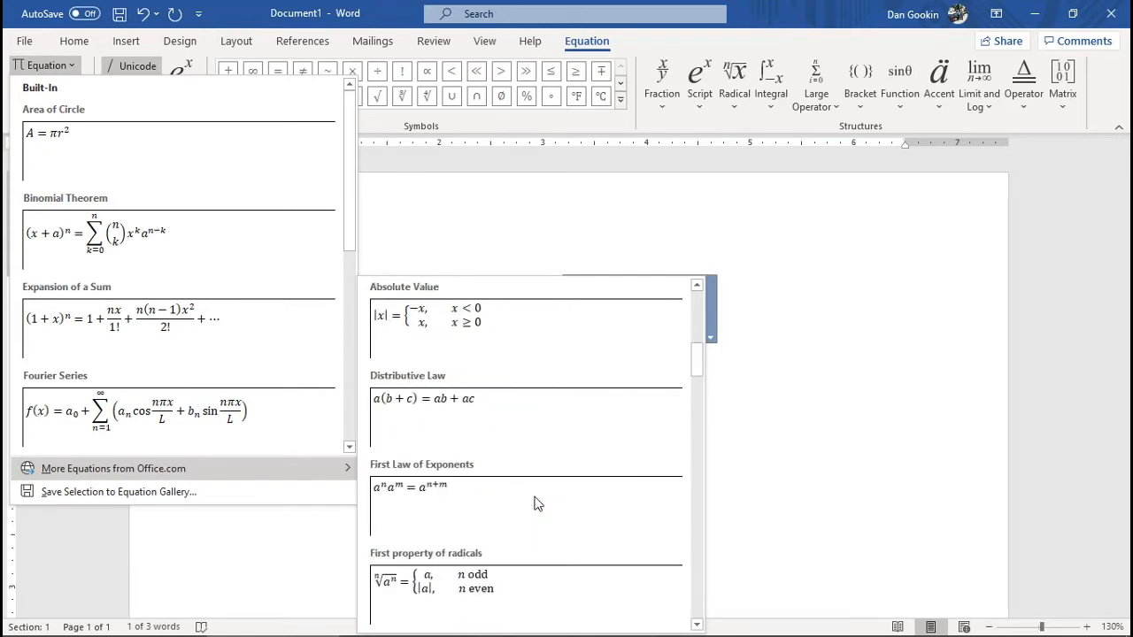
{"action": "scroll", "coordinate": [535, 502], "scroll_direction": "down", "scroll_amount": 3}
{"action": "scroll", "coordinate": [535, 503], "scroll_direction": "down", "scroll_amount": 3}
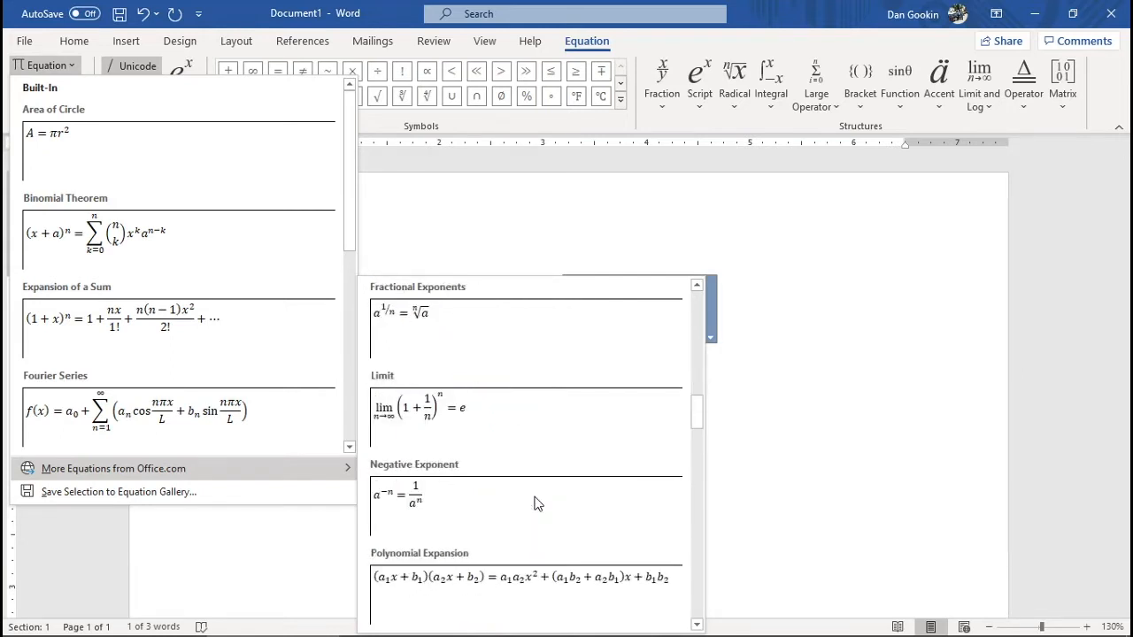
{"action": "scroll", "coordinate": [535, 503], "scroll_direction": "down", "scroll_amount": 3}
{"action": "scroll", "coordinate": [536, 503], "scroll_direction": "down", "scroll_amount": 3}
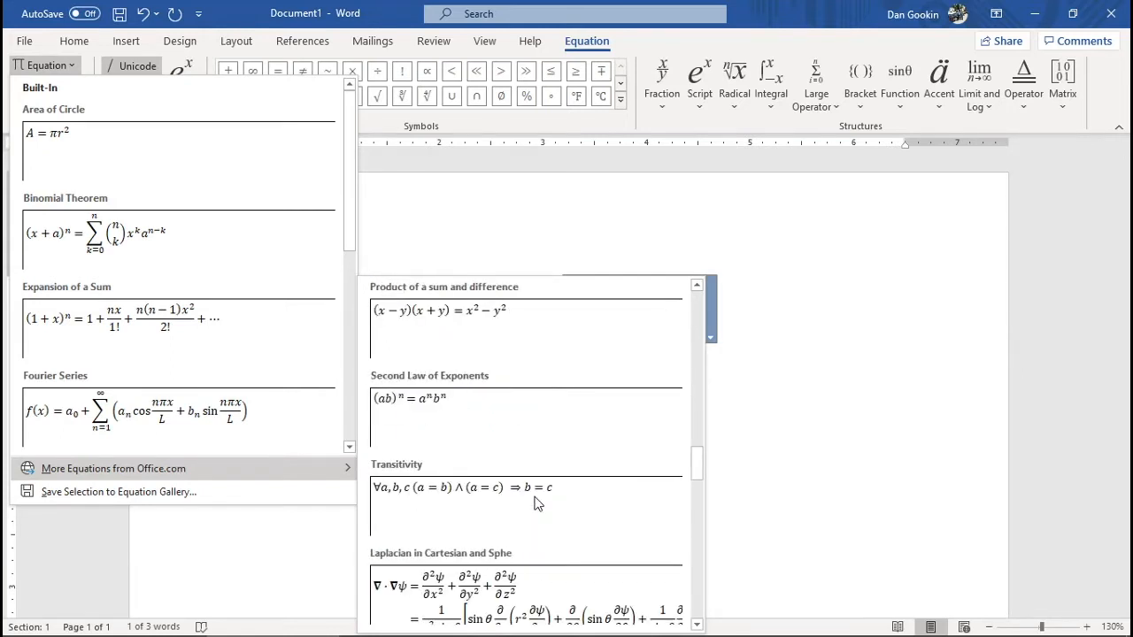
{"action": "scroll", "coordinate": [535, 503], "scroll_direction": "down", "scroll_amount": 3}
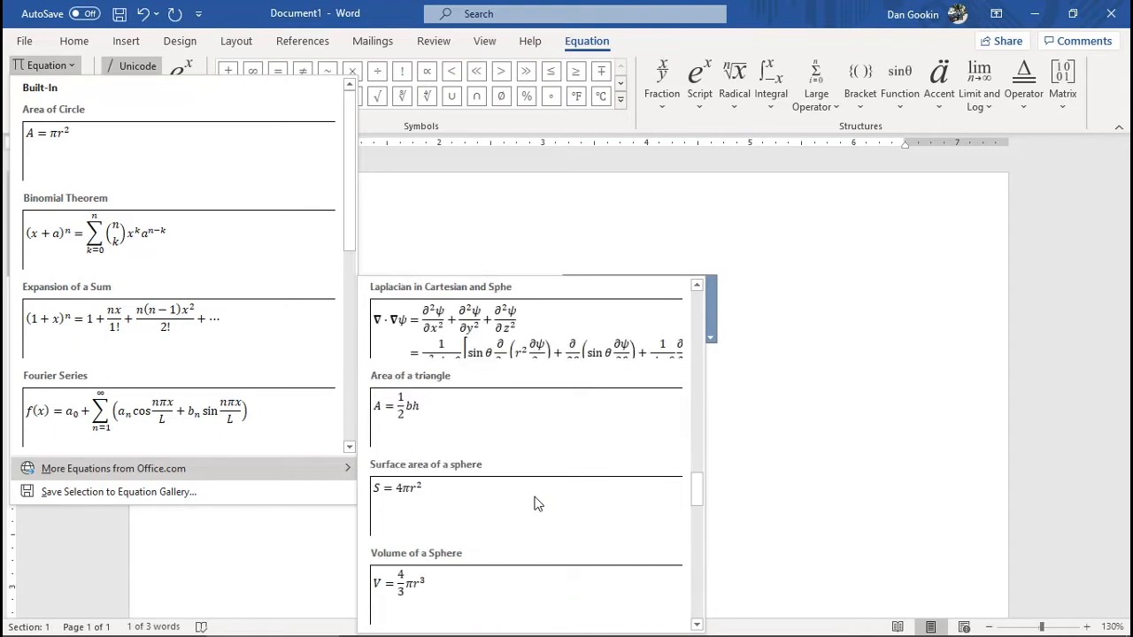
{"action": "scroll", "coordinate": [536, 503], "scroll_direction": "down", "scroll_amount": 3}
{"action": "scroll", "coordinate": [535, 503], "scroll_direction": "down", "scroll_amount": 3}
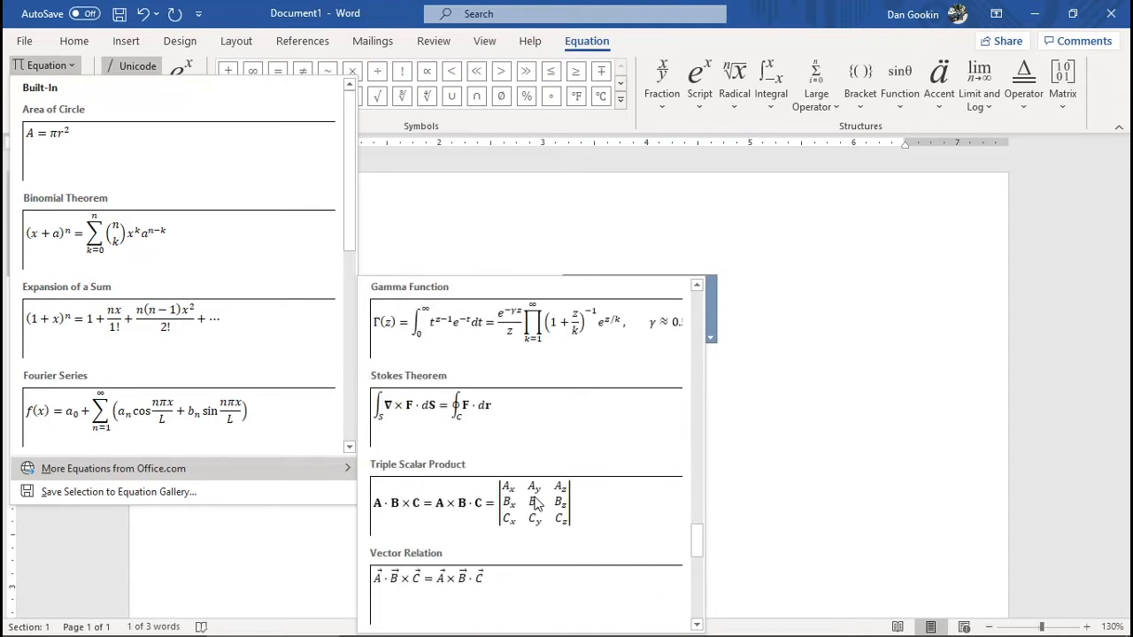
{"action": "scroll", "coordinate": [535, 502], "scroll_direction": "down", "scroll_amount": 3}
{"action": "scroll", "coordinate": [535, 502], "scroll_direction": "down", "scroll_amount": 3}
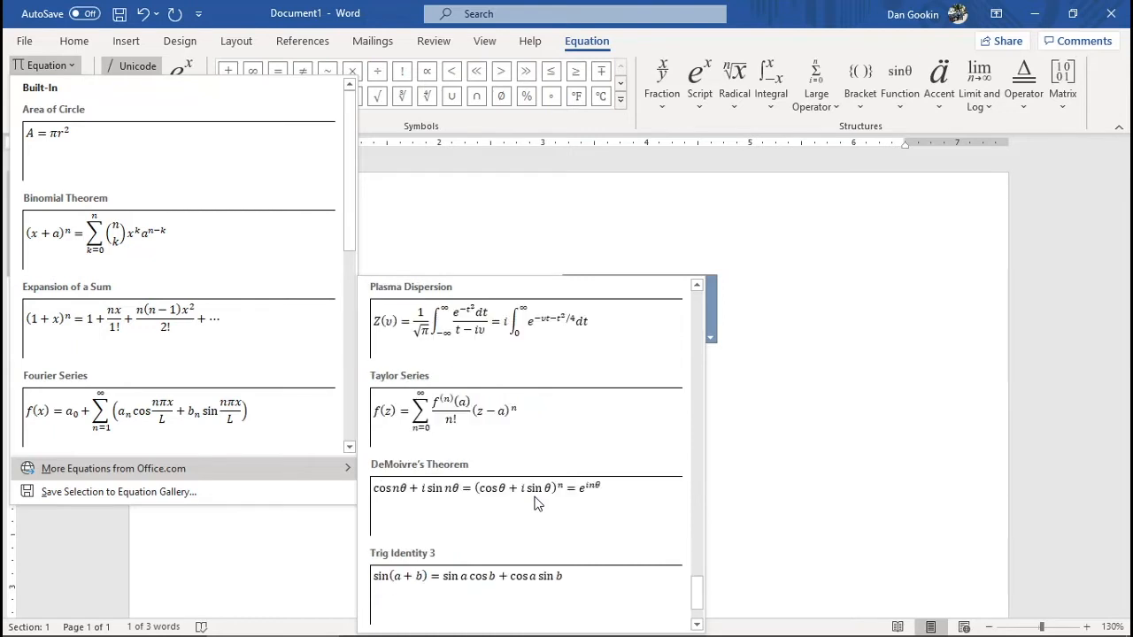
{"action": "scroll", "coordinate": [536, 503], "scroll_direction": "up", "scroll_amount": 9}
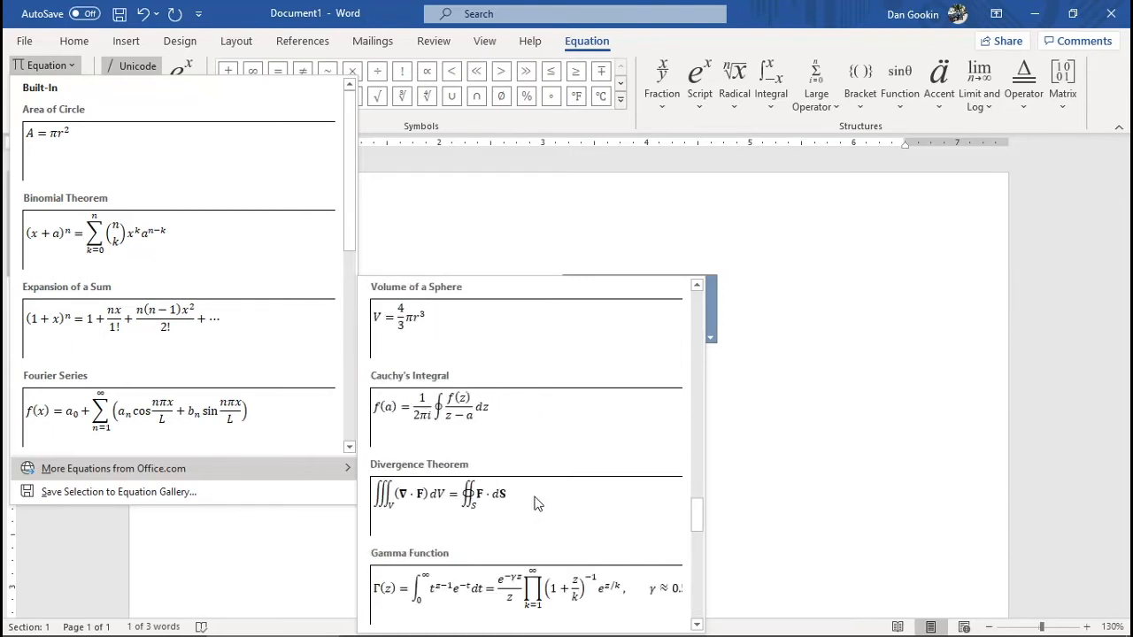
{"action": "scroll", "coordinate": [535, 502], "scroll_direction": "down", "scroll_amount": 3}
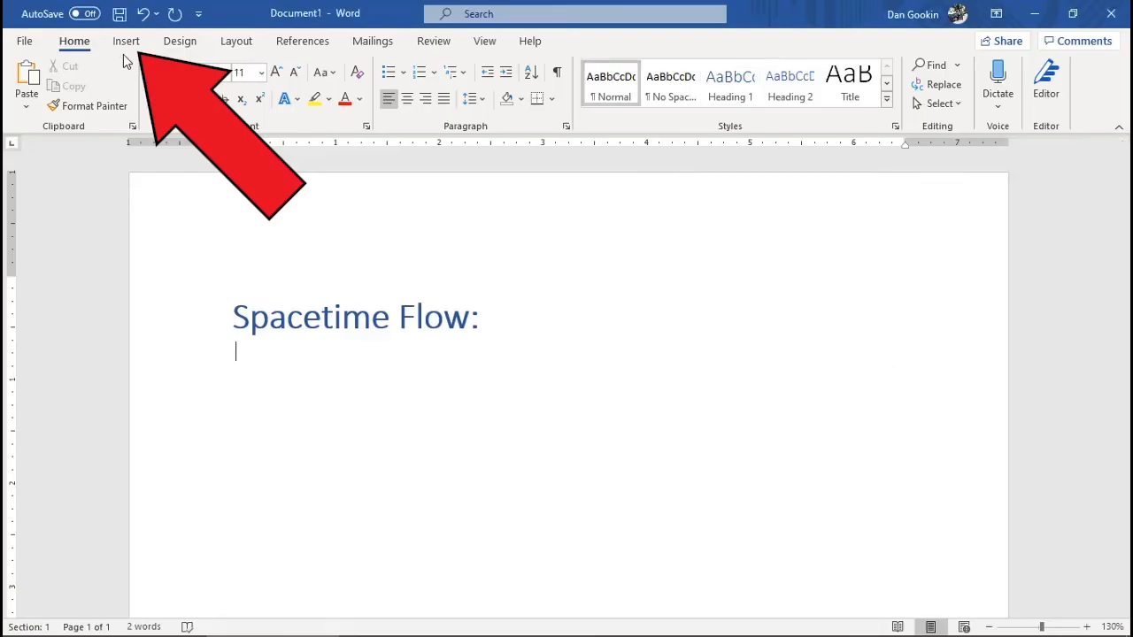
- Insert a new blank equation and move it to the end of the "Spacetime Flow:" heading line
{"action": "left_click", "coordinate": [126, 42]}
{"action": "left_click", "coordinate": [1024, 71]}
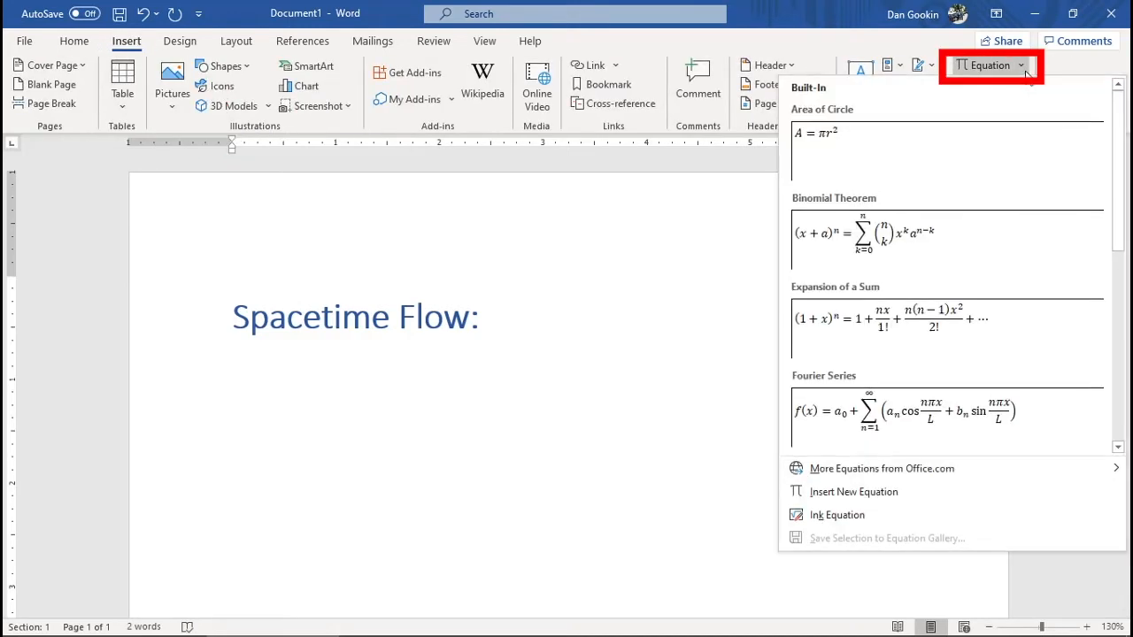
{"action": "left_click", "coordinate": [895, 502]}
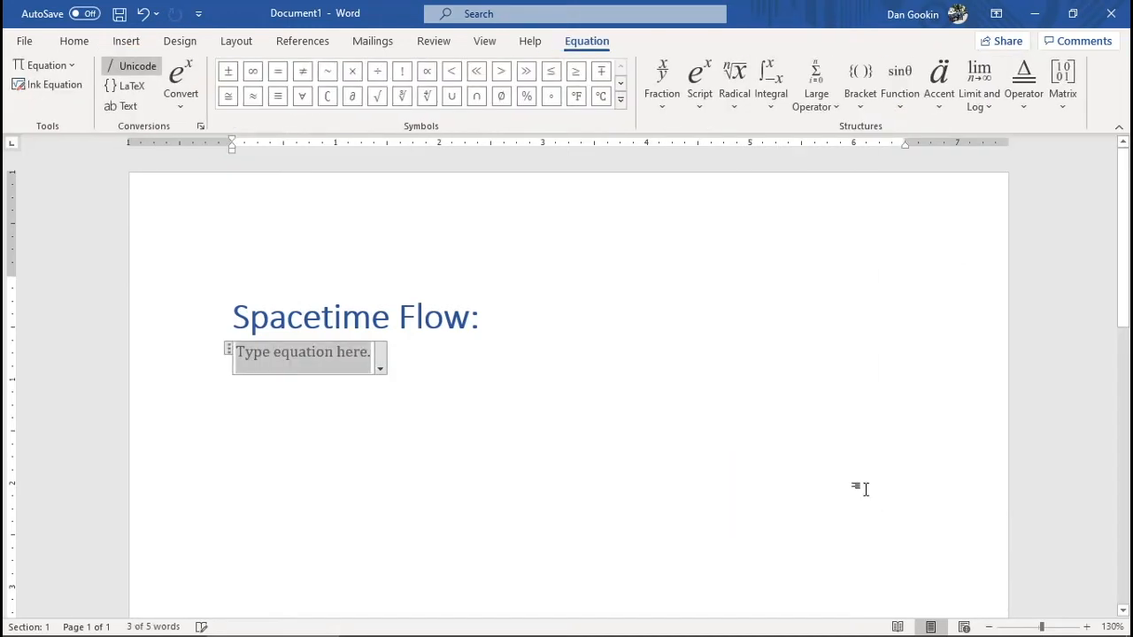
{"action": "left_click_drag", "start_coordinate": [235, 352], "coordinate": [505, 334]}
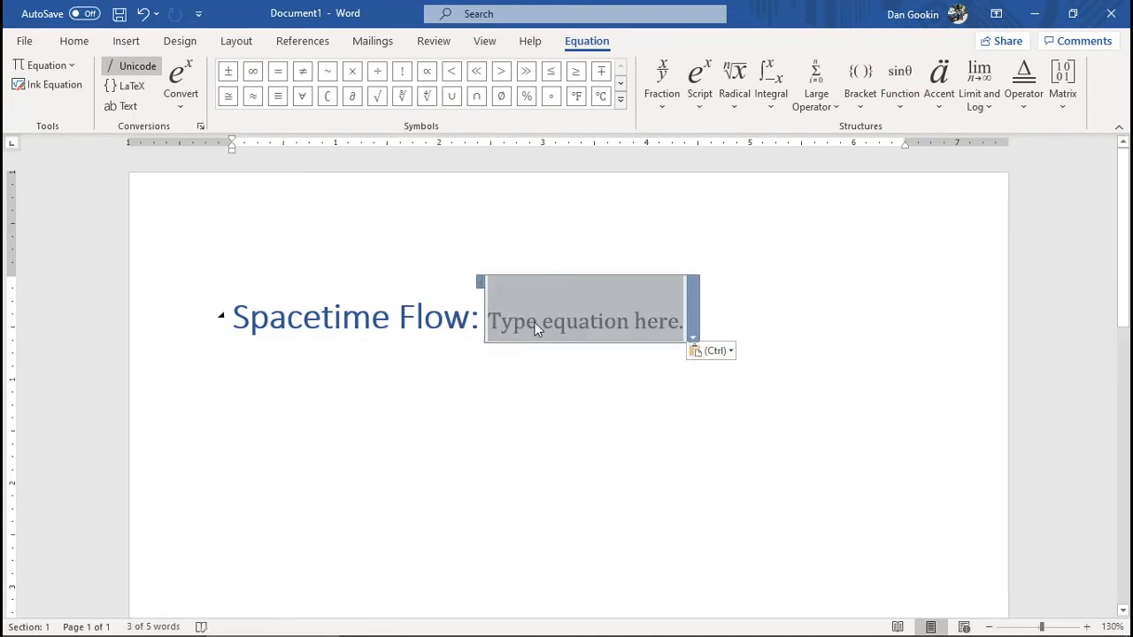
- Examine the Basic Math, Arrows and Greek Letters symbol sets, ending with Basic Math selected
{"action": "left_click", "coordinate": [620, 99]}
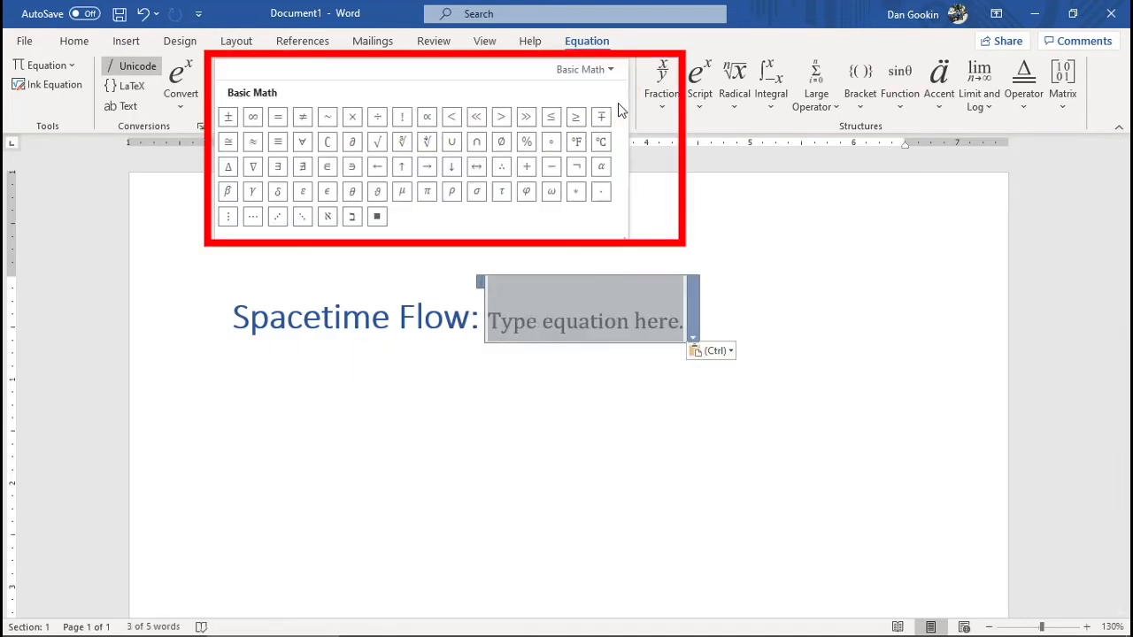
{"action": "left_click", "coordinate": [588, 69]}
{"action": "left_click", "coordinate": [618, 167]}
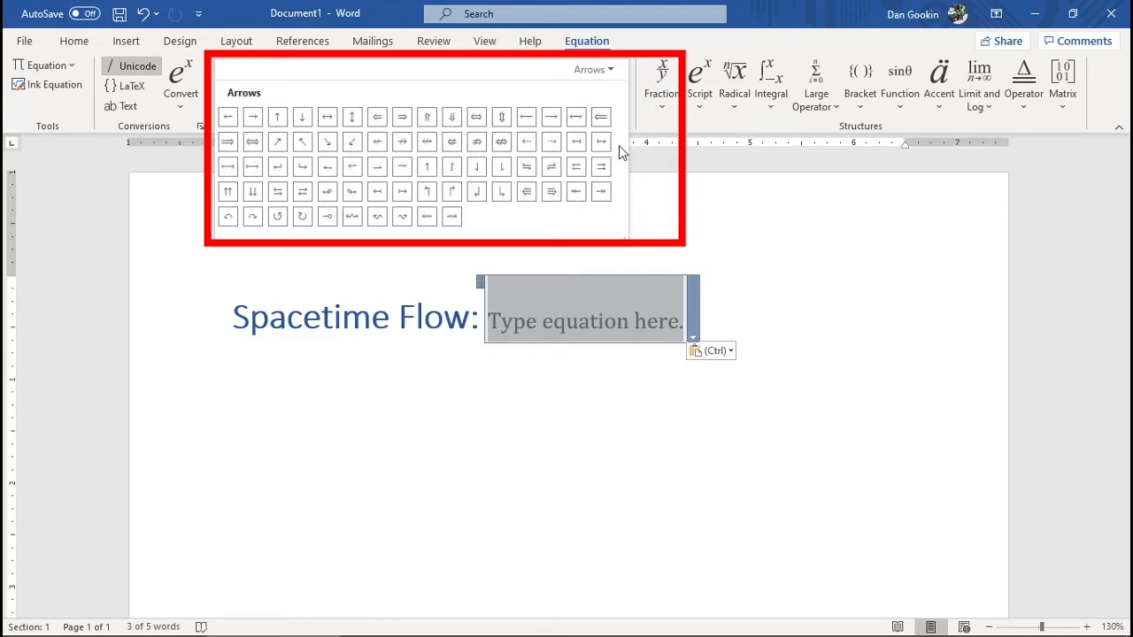
{"action": "left_click", "coordinate": [607, 69]}
{"action": "left_click", "coordinate": [603, 110]}
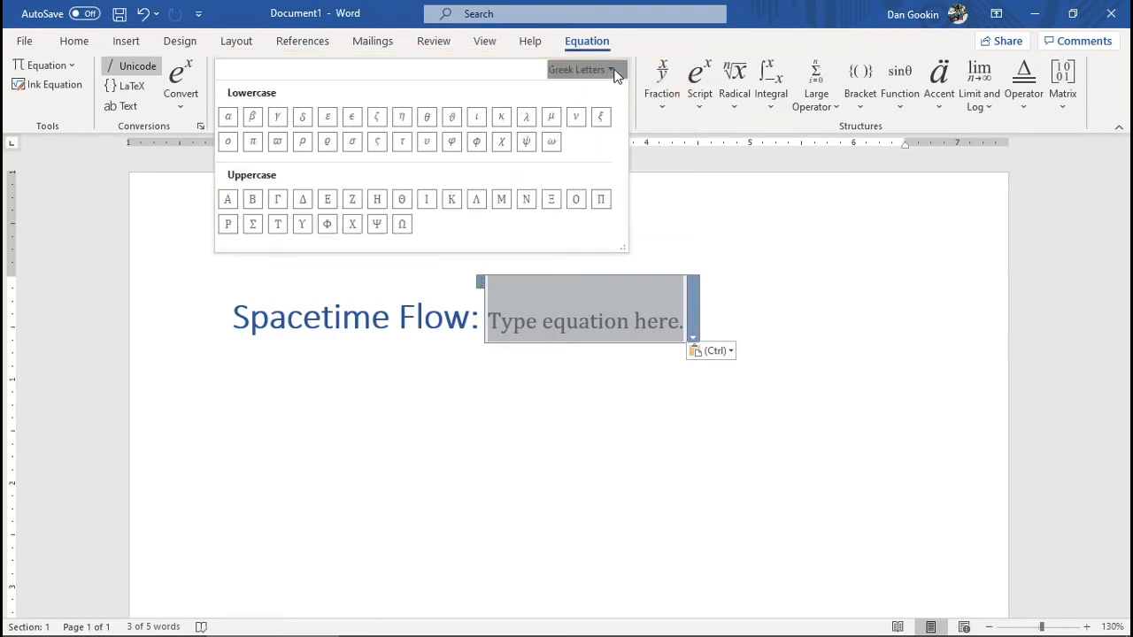
{"action": "left_click", "coordinate": [610, 69]}
{"action": "left_click", "coordinate": [615, 92]}
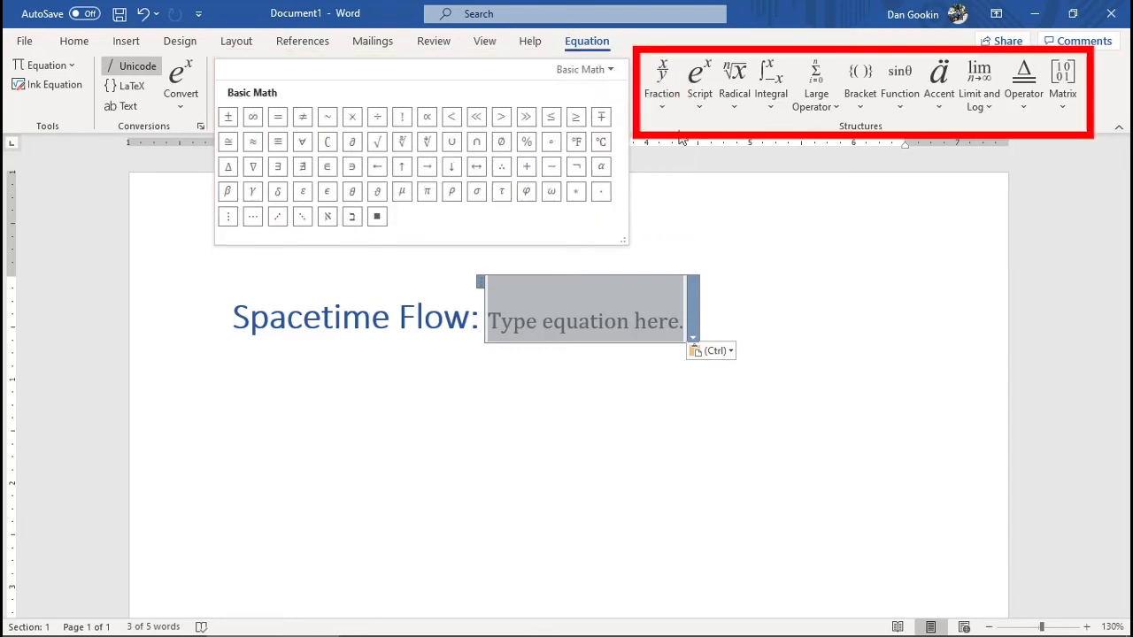
{"action": "left_click", "coordinate": [682, 139]}
- Look through the Fraction, Script, Radical and Integral structures available for the equation
{"action": "left_click", "coordinate": [664, 95]}
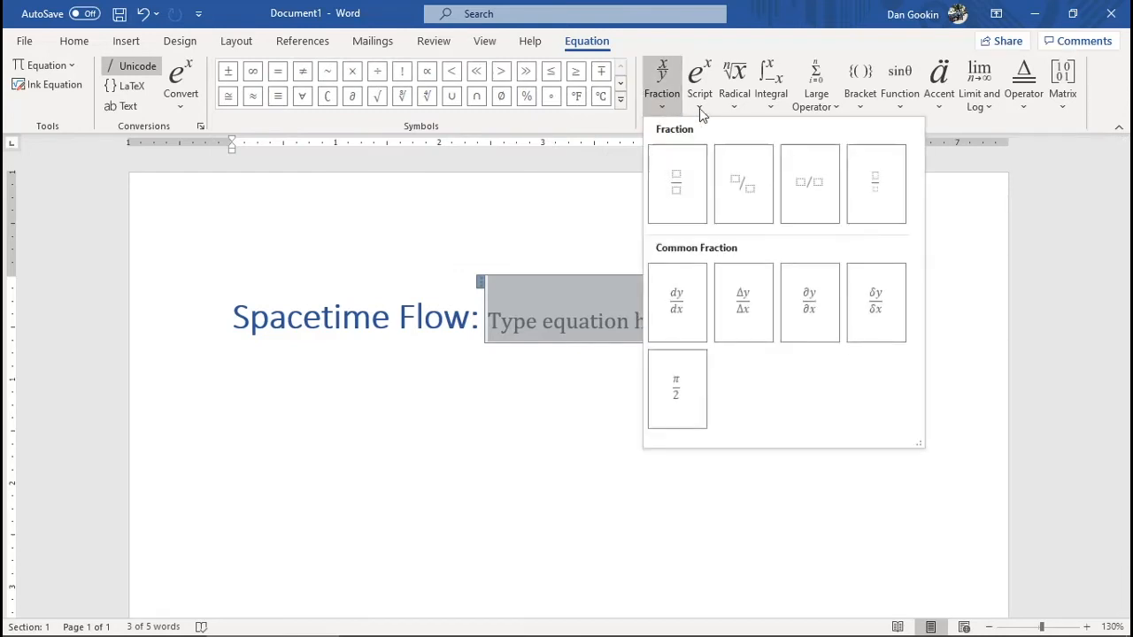
{"action": "left_click", "coordinate": [699, 108]}
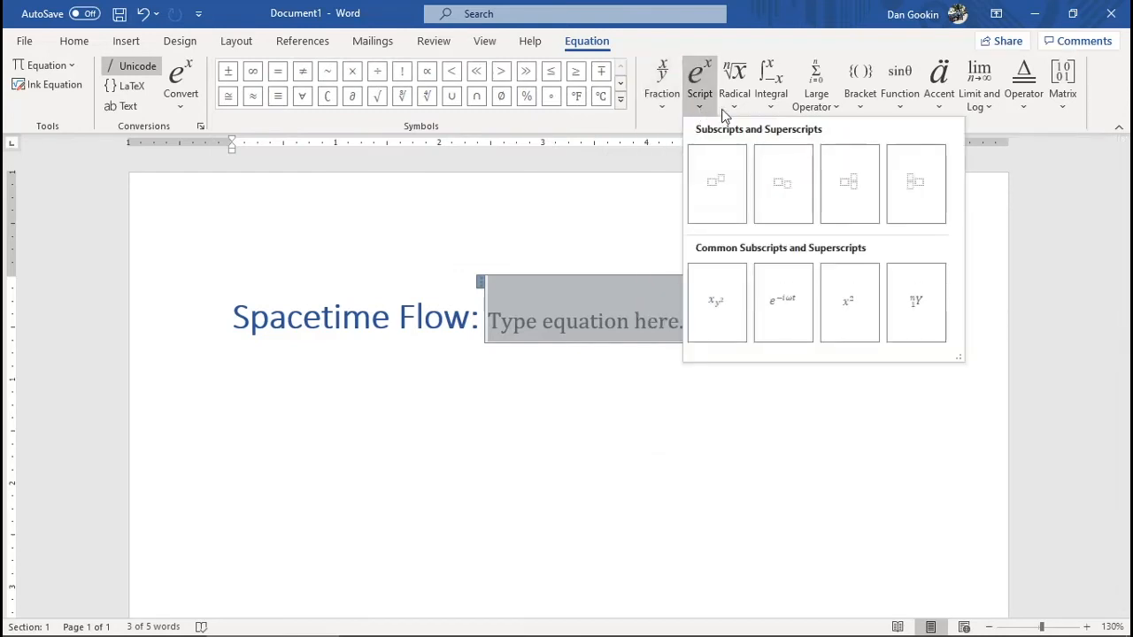
{"action": "left_click", "coordinate": [733, 108]}
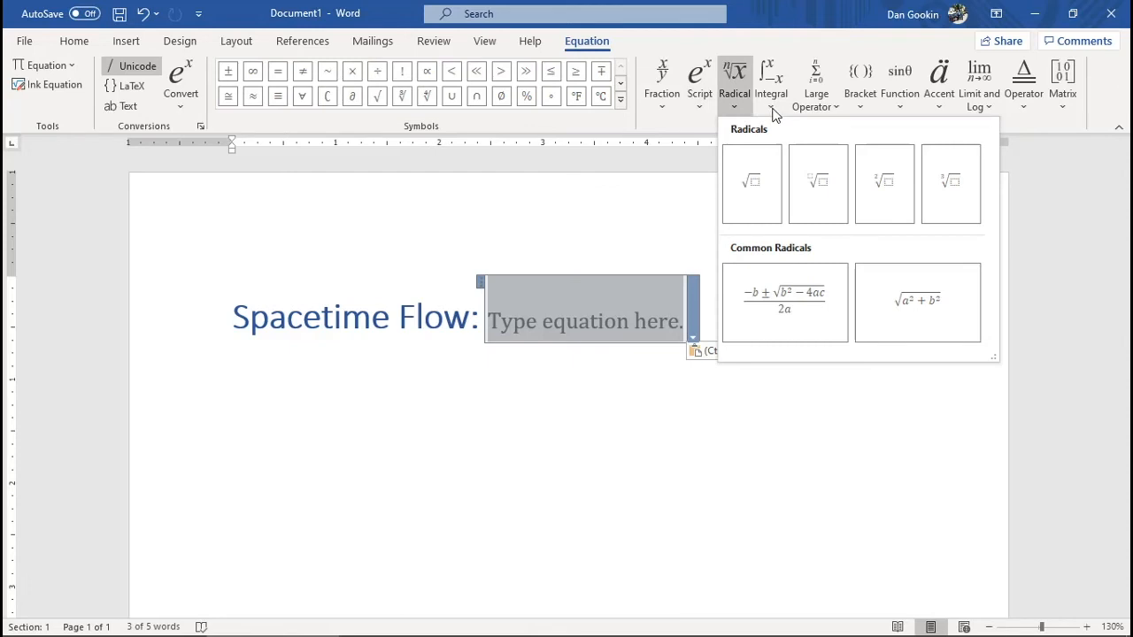
{"action": "left_click", "coordinate": [772, 109]}
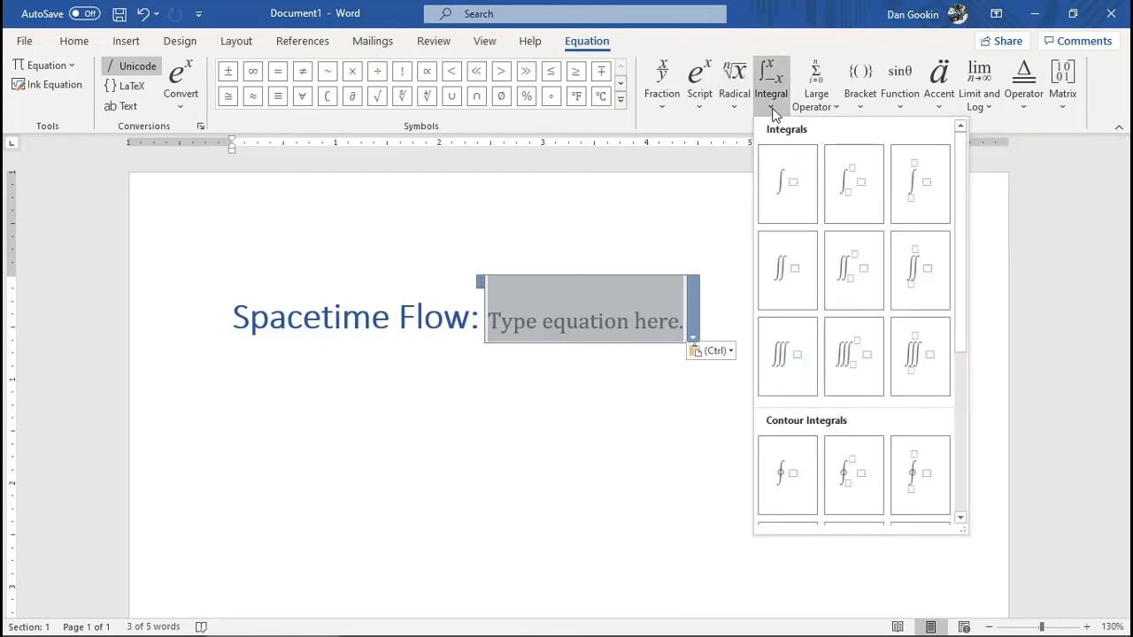
- Insert a summation with upper and lower limits into the blank equation, with n as the upper limit and ∞ as the lower
{"action": "left_click", "coordinate": [837, 110]}
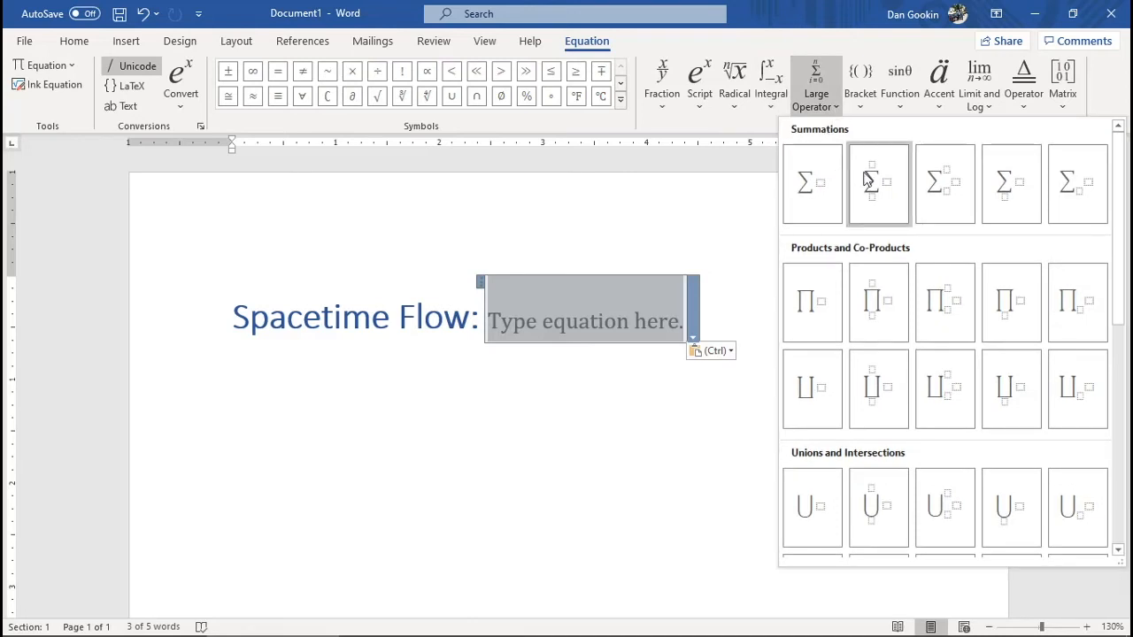
{"action": "left_click", "coordinate": [883, 197]}
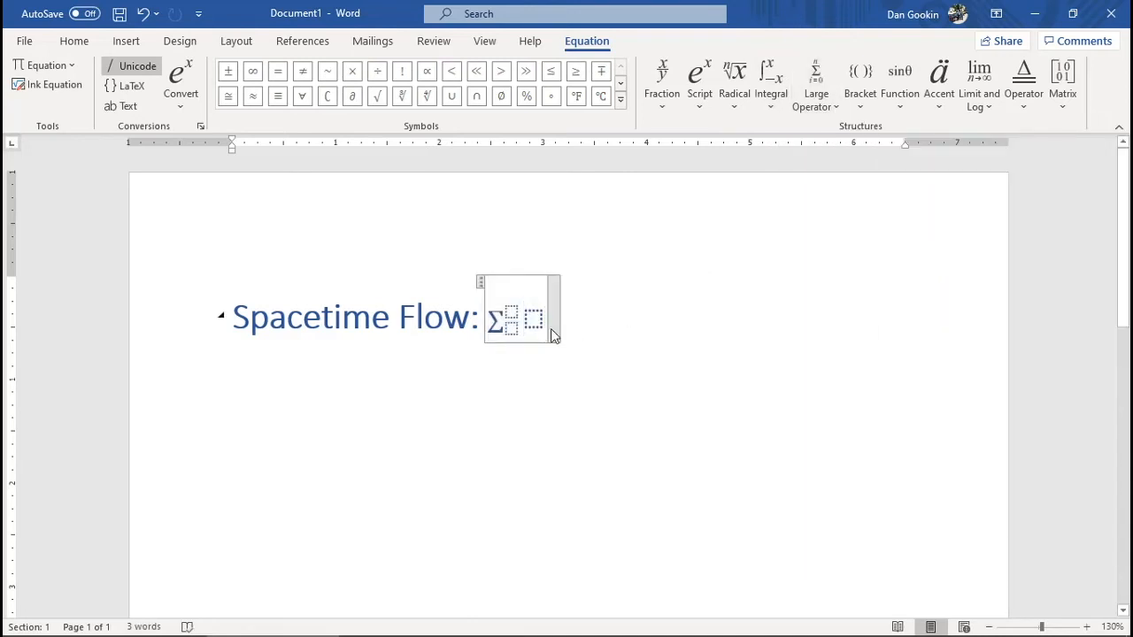
{"action": "left_click", "coordinate": [511, 313]}
{"action": "type", "text": "n"}
{"action": "left_click", "coordinate": [521, 327]}
{"action": "left_click", "coordinate": [253, 70]}
- Add a lim function in the summation's empty placeholder and put the ∝ symbol beneath it
{"action": "left_click", "coordinate": [532, 318]}
{"action": "left_click", "coordinate": [987, 108]}
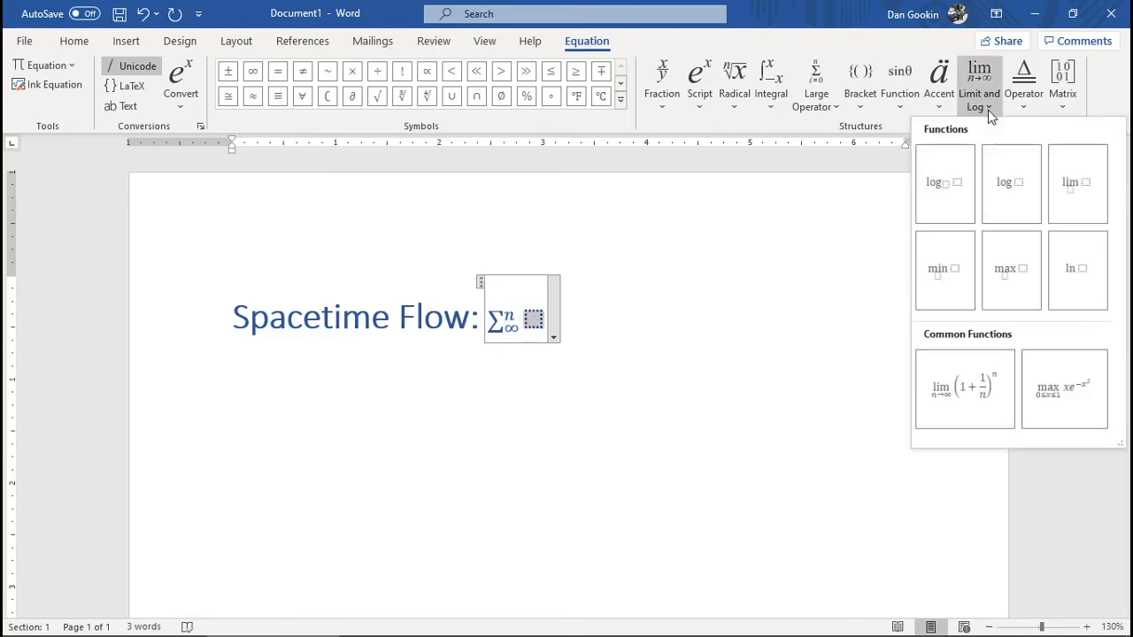
{"action": "left_click", "coordinate": [1068, 193]}
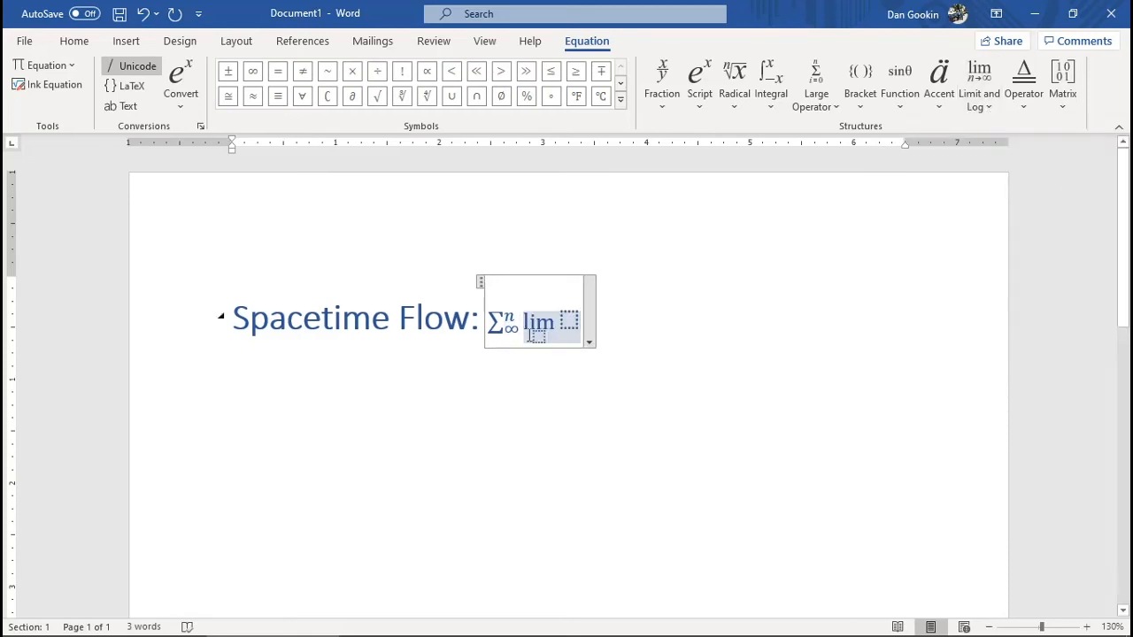
{"action": "left_click", "coordinate": [535, 337]}
{"action": "left_click", "coordinate": [429, 72]}
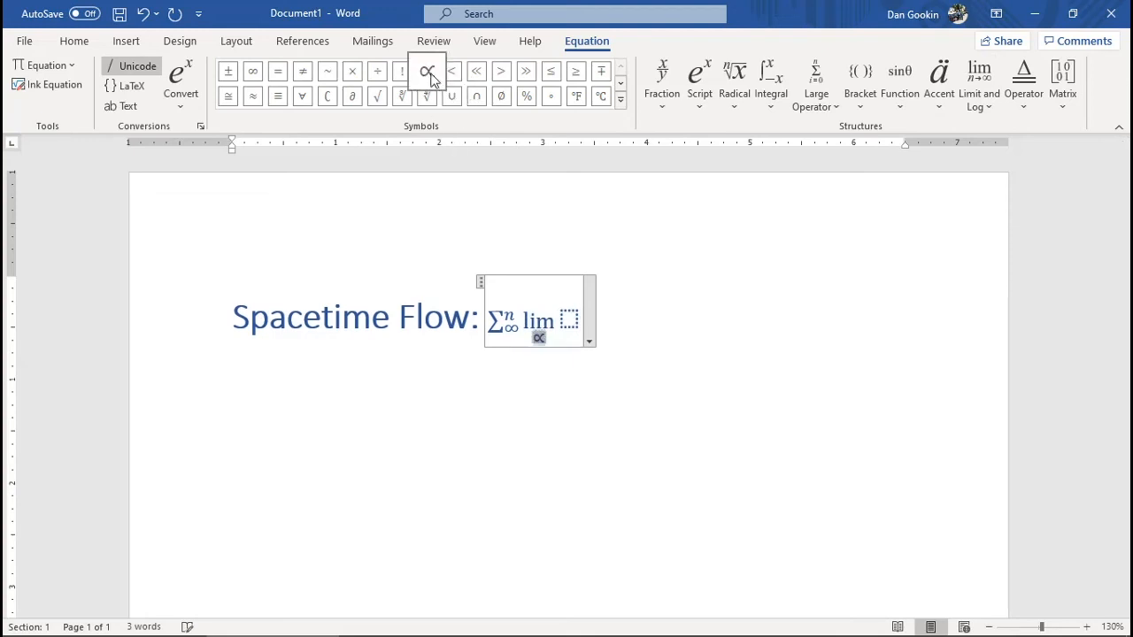
- Insert a radical with degree 2 in the empty placeholder after lim
{"action": "left_click", "coordinate": [568, 321]}
{"action": "left_click", "coordinate": [738, 99]}
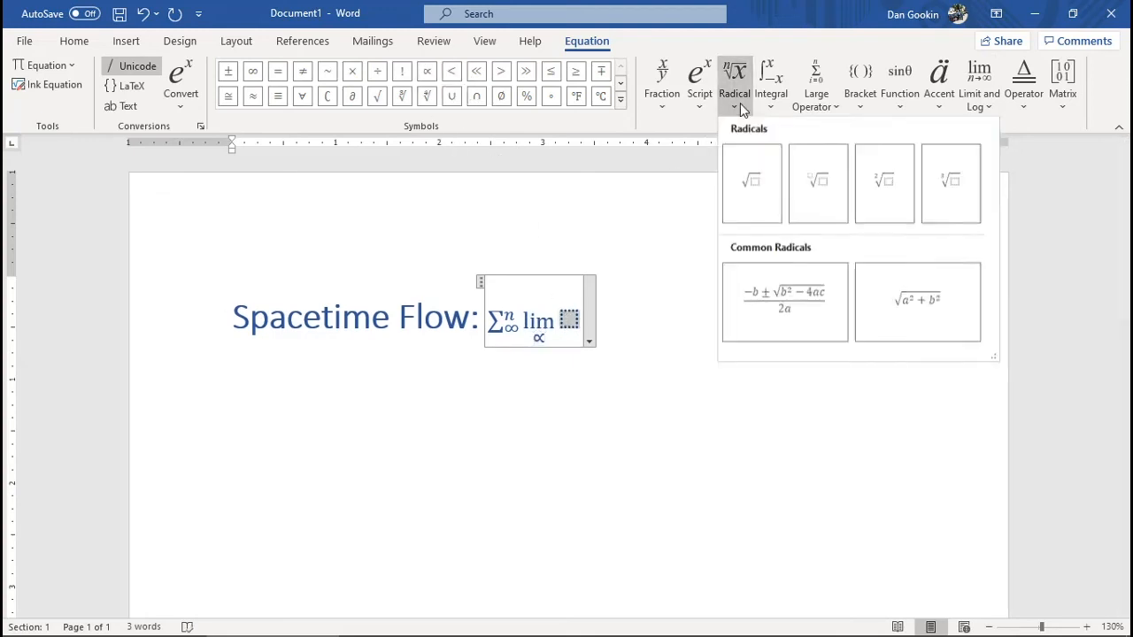
{"action": "left_click", "coordinate": [881, 195]}
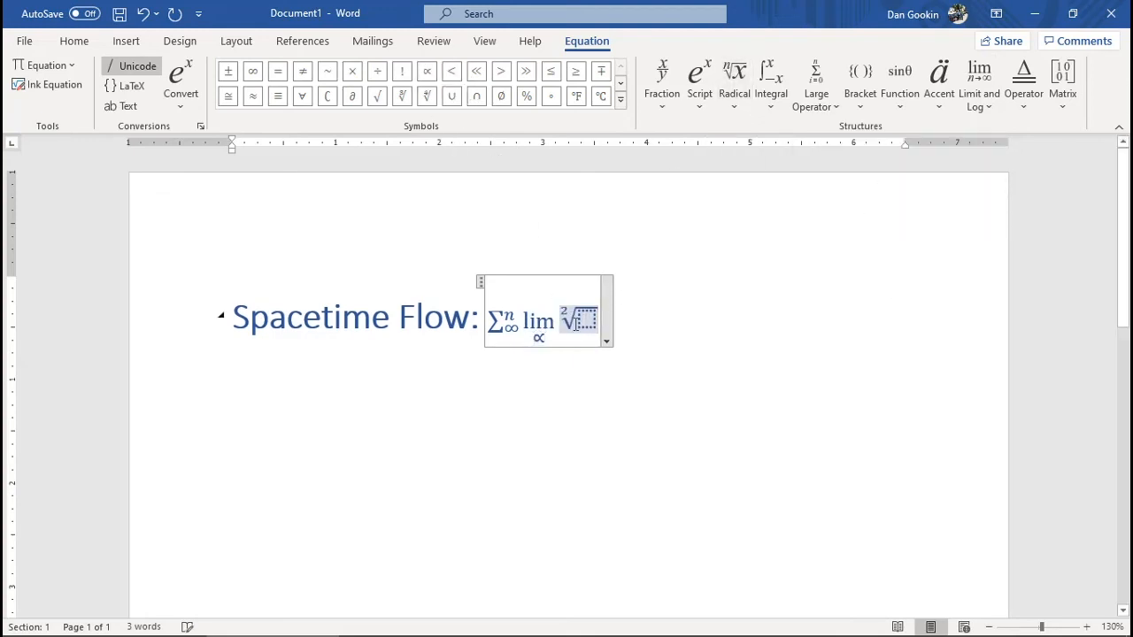
- Fill the space under the radical with 900 followed by the Ø and ≈ symbols
{"action": "left_click", "coordinate": [619, 103]}
{"action": "left_click", "coordinate": [306, 144]}
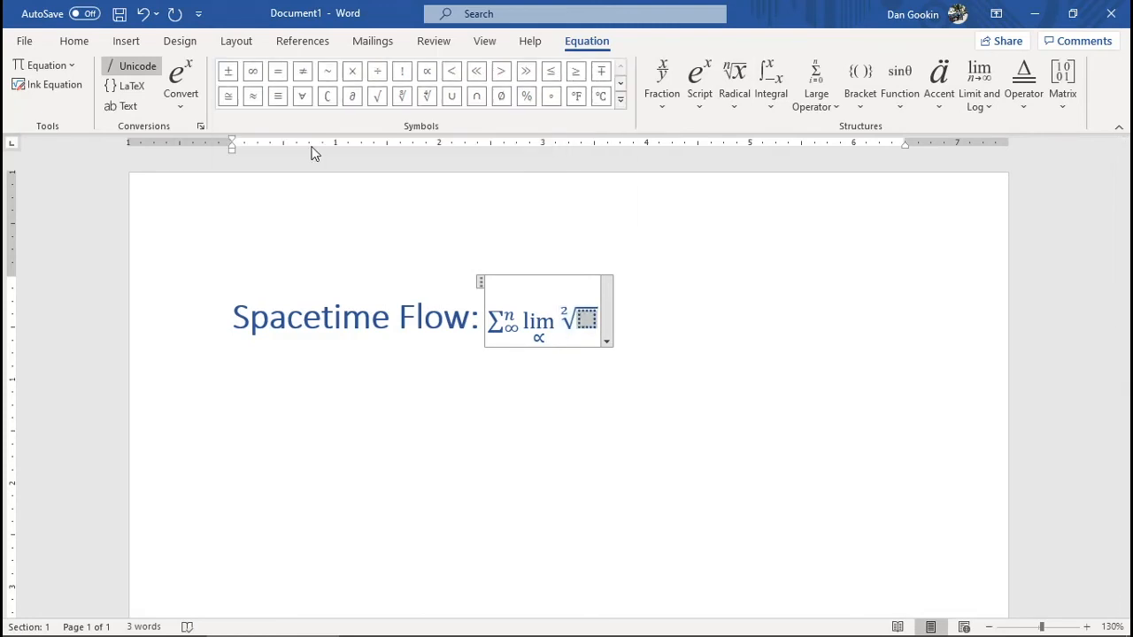
{"action": "key", "text": "BackSpace"}
{"action": "type", "text": "900"}
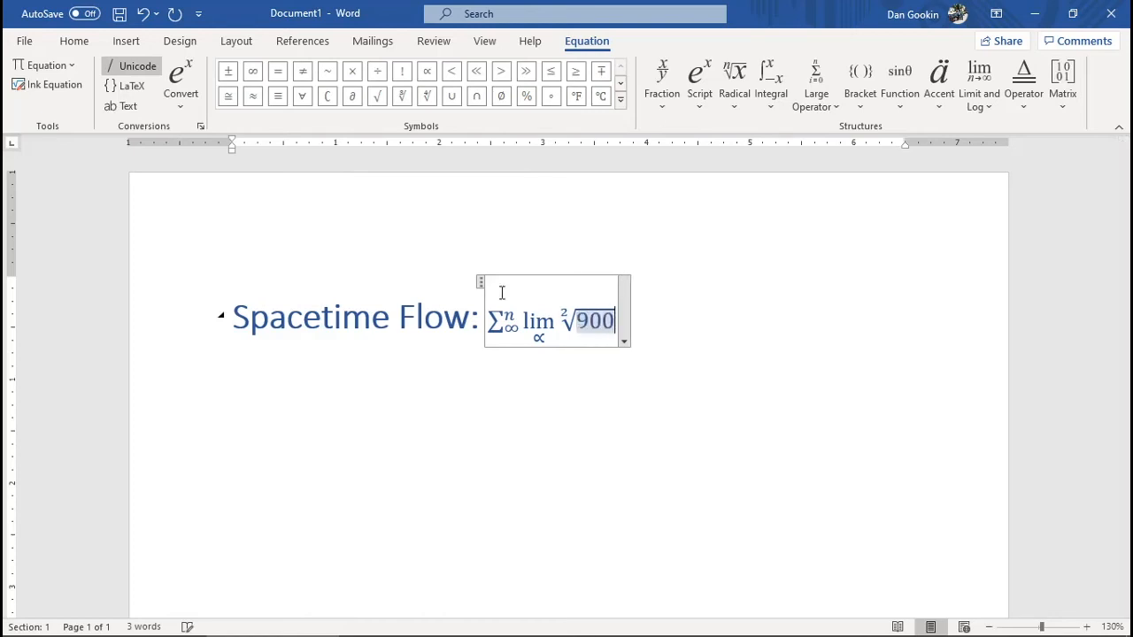
{"action": "left_click", "coordinate": [502, 97]}
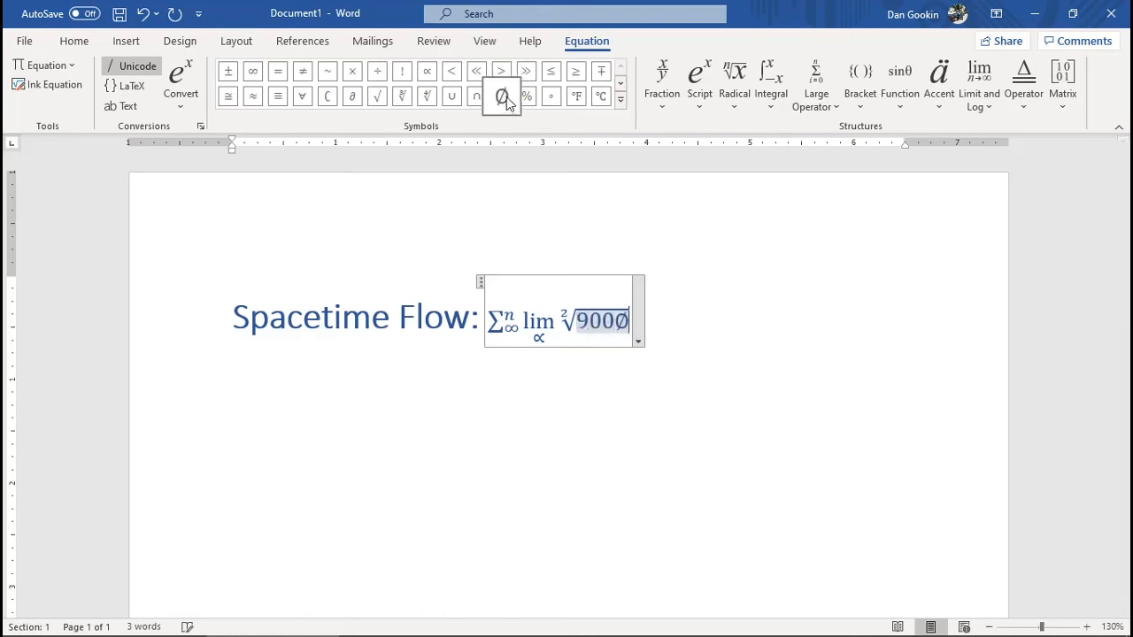
{"action": "left_click", "coordinate": [255, 99]}
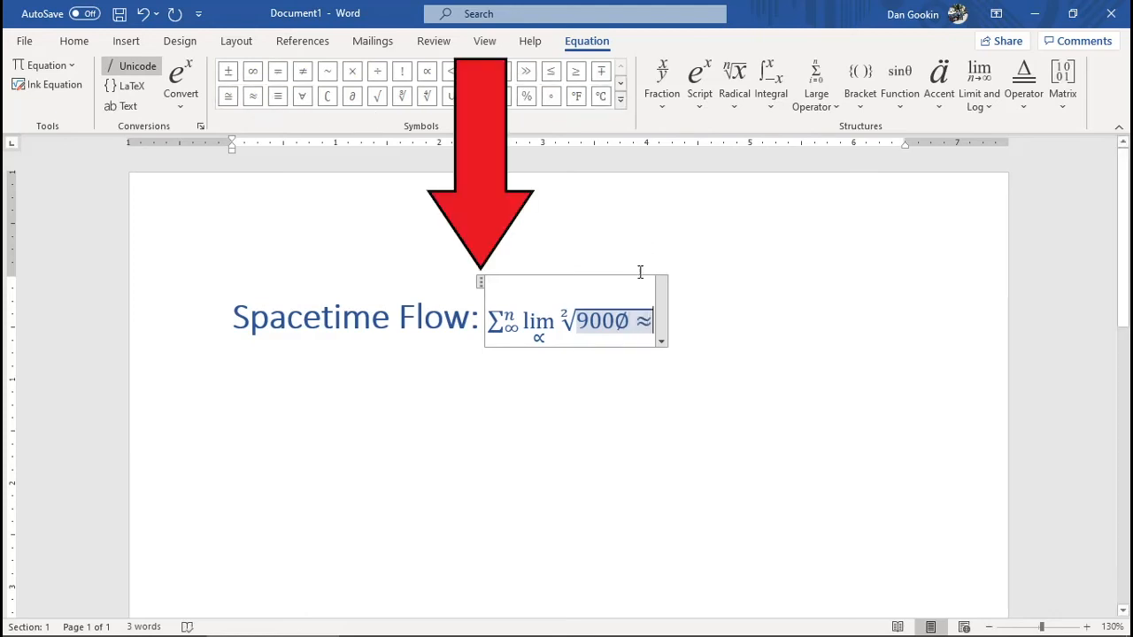
- Select the whole equation beside the "Spacetime Flow:" heading and delete it
{"action": "left_click", "coordinate": [481, 283]}
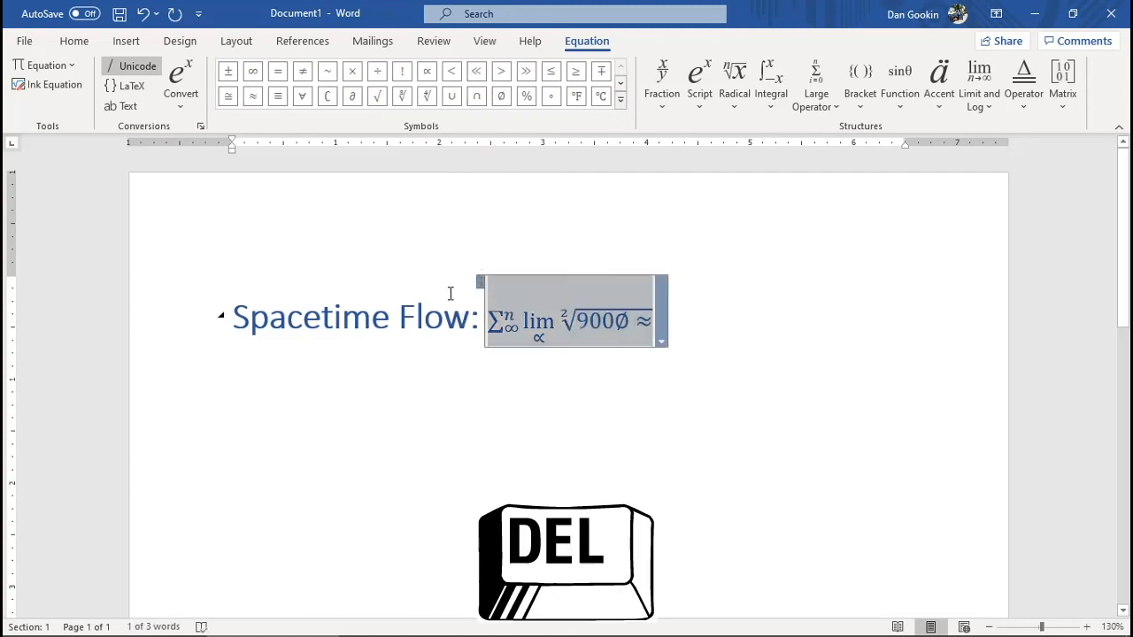
{"action": "key", "text": "Delete"}
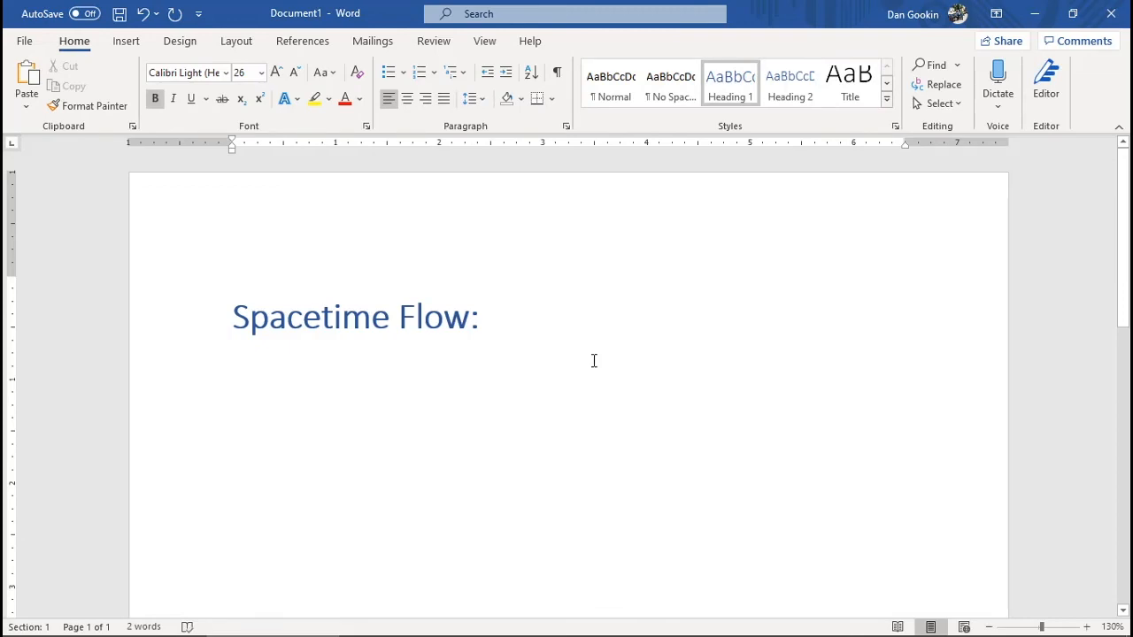